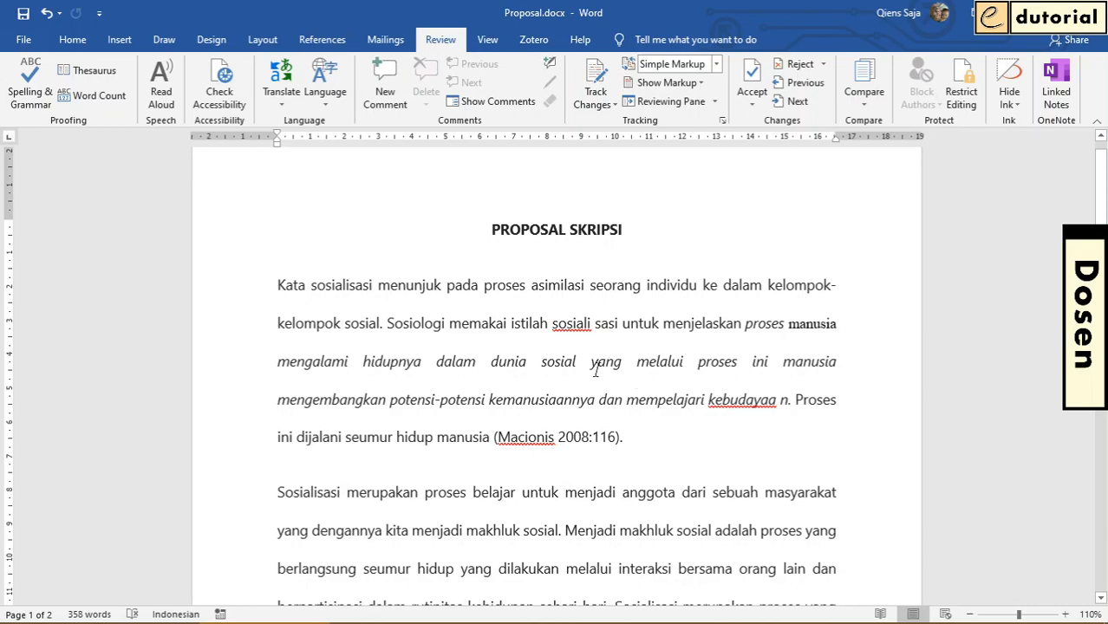
In the general program options, enable always using the stored user name and initials regardless of sign-in to Office
{"action": "left_click", "coordinate": [73, 44]}
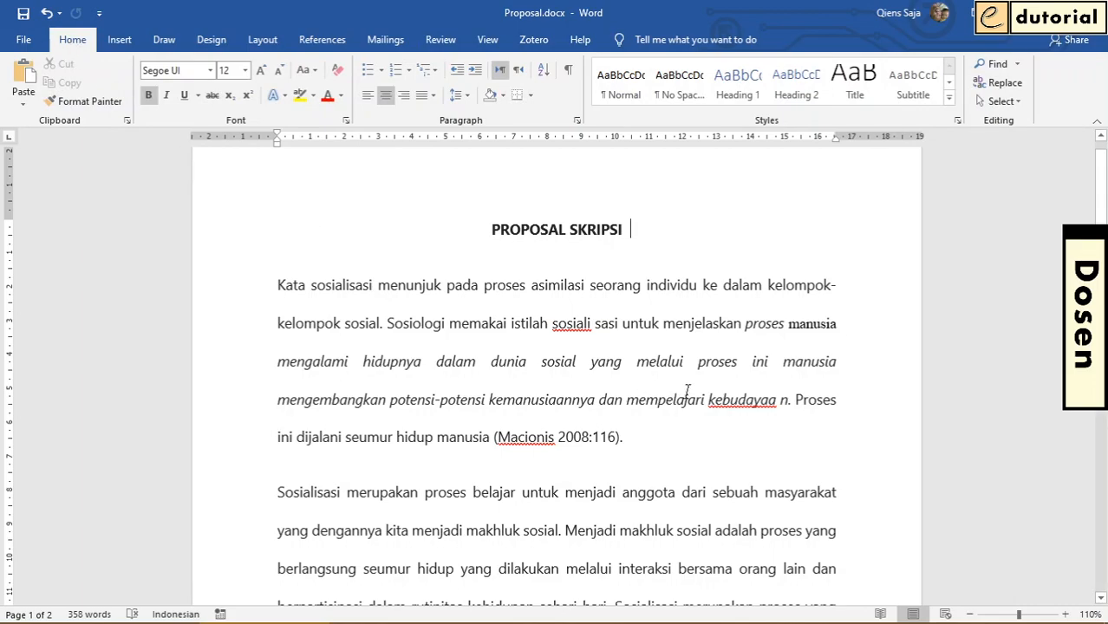
{"action": "left_click", "coordinate": [653, 345]}
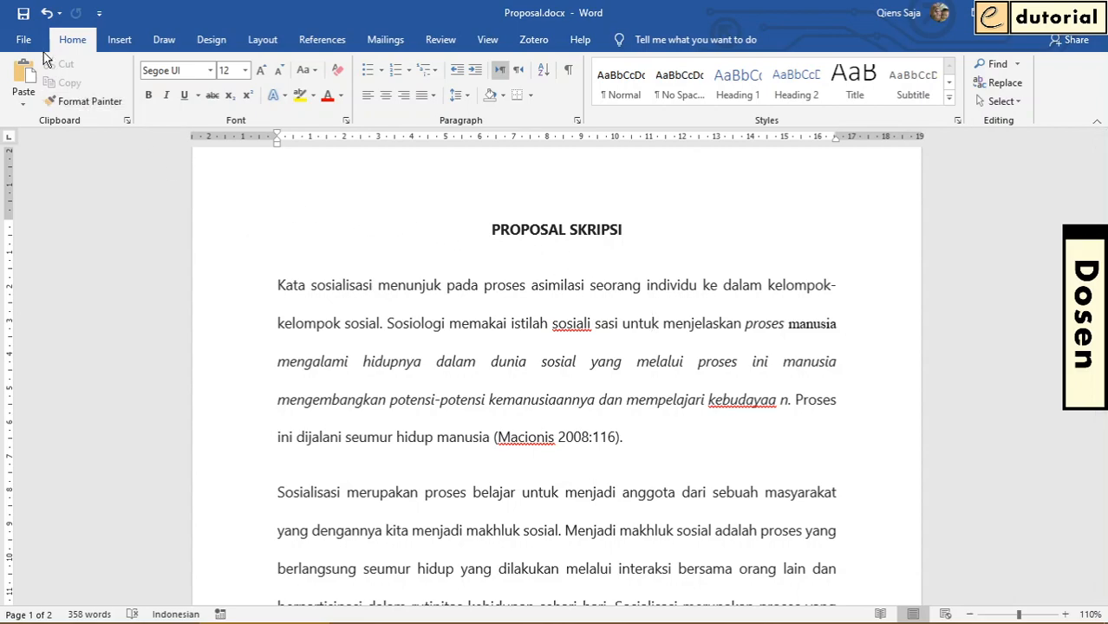
{"action": "left_click", "coordinate": [24, 40]}
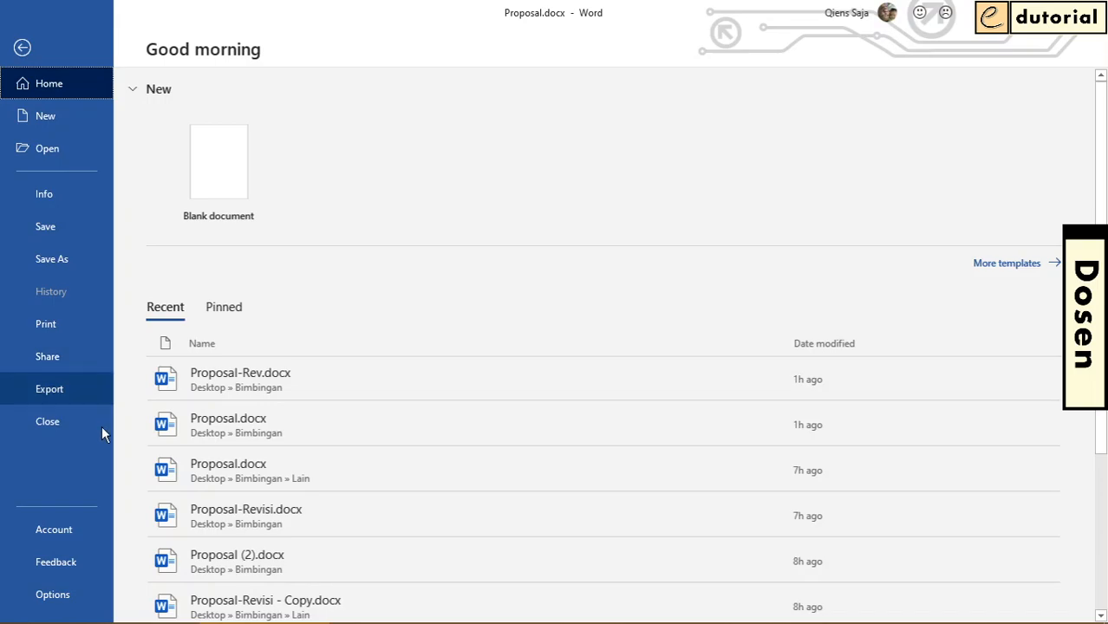
{"action": "left_click", "coordinate": [59, 603]}
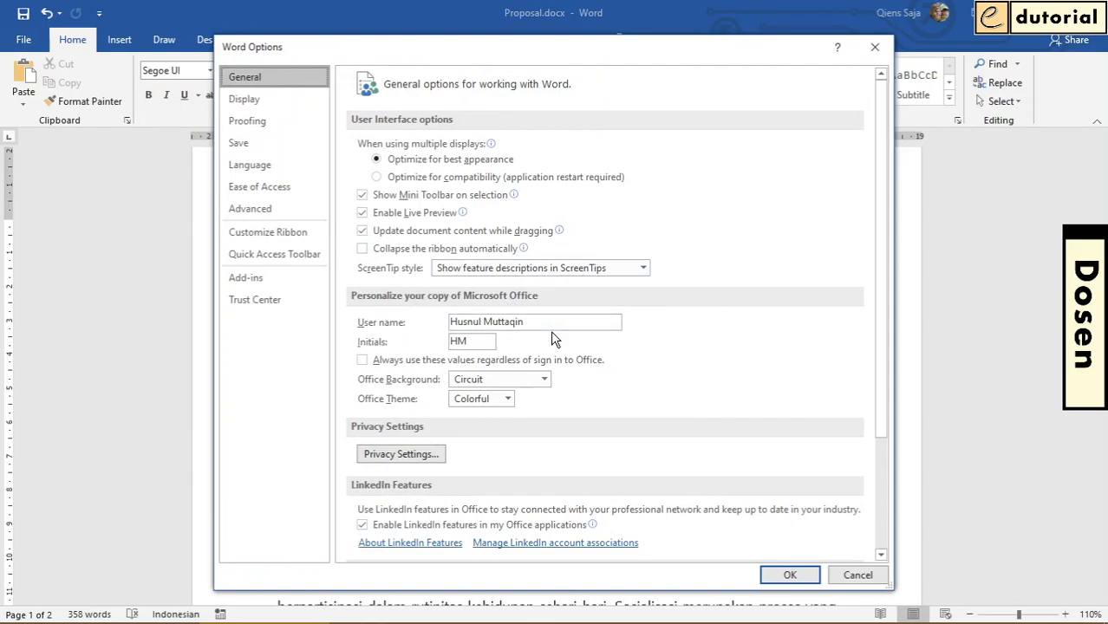
{"action": "left_click_drag", "start_coordinate": [540, 321], "coordinate": [445, 323]}
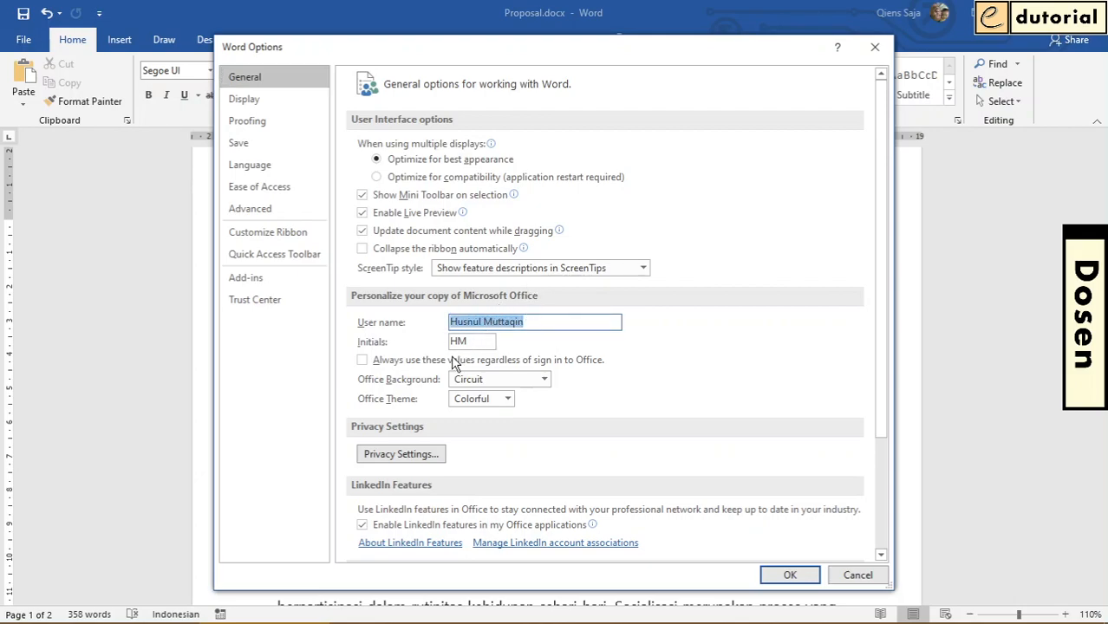
{"action": "left_click", "coordinate": [363, 362]}
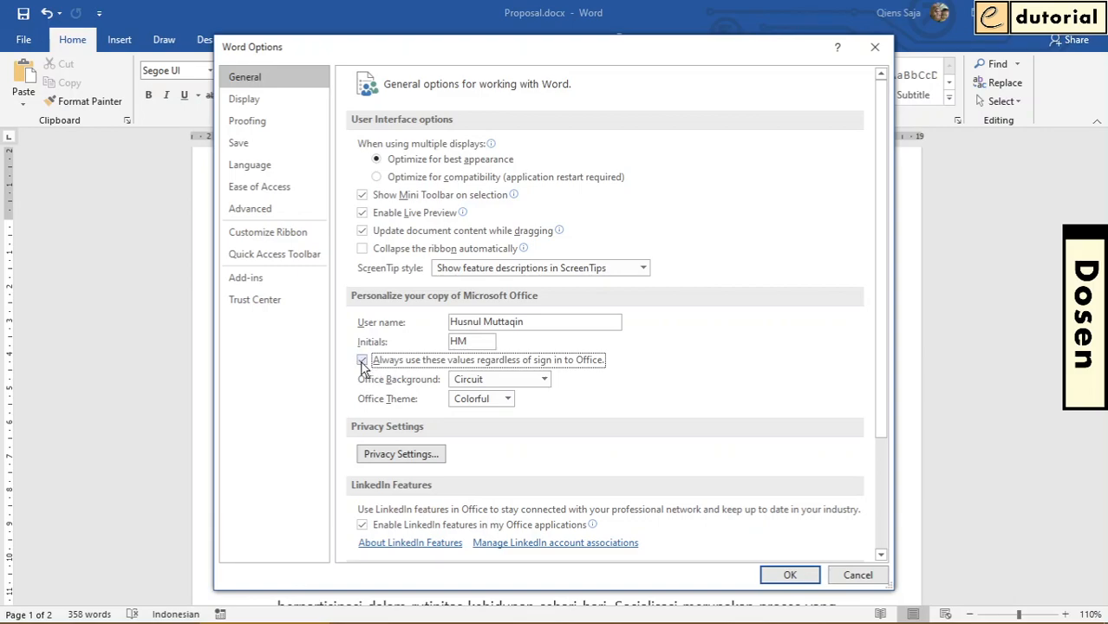
{"action": "left_click", "coordinate": [789, 576]}
{"action": "left_click", "coordinate": [579, 362]}
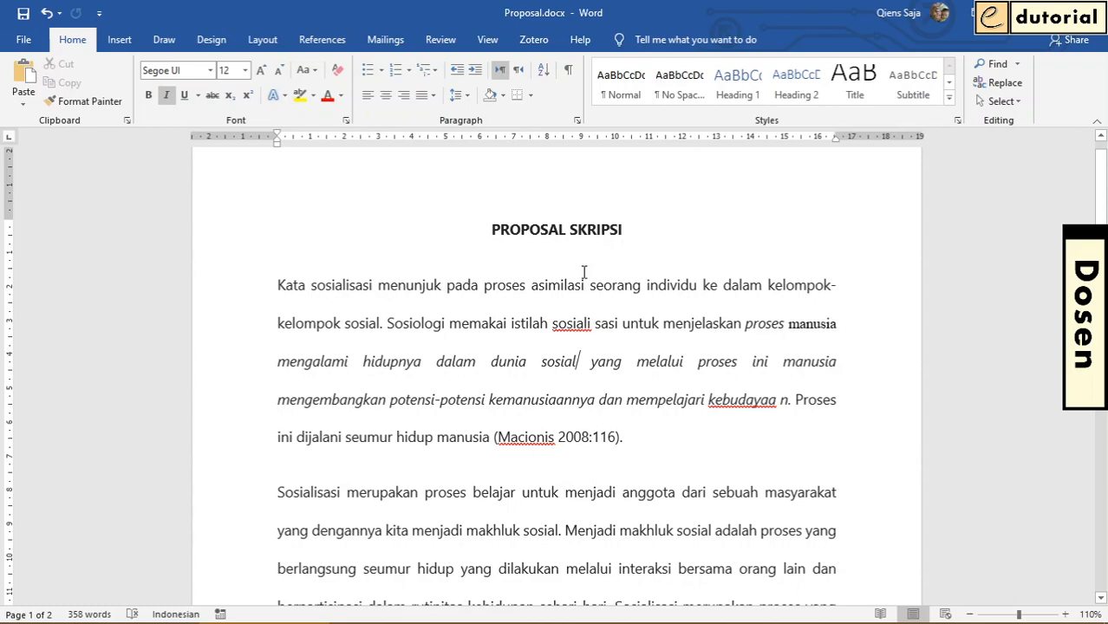
Add the comment "Rubah jadi catatan kaki" to the parenthetical citation ending the first paragraph
{"action": "left_click", "coordinate": [440, 40]}
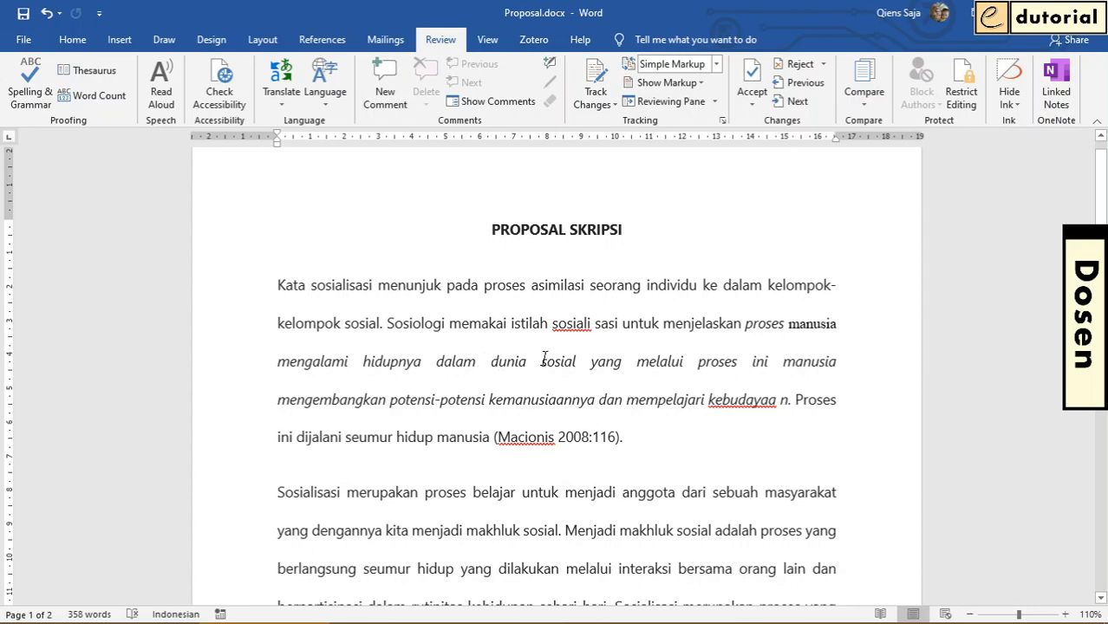
{"action": "left_click", "coordinate": [634, 285]}
{"action": "left_click_drag", "start_coordinate": [495, 438], "coordinate": [620, 441]}
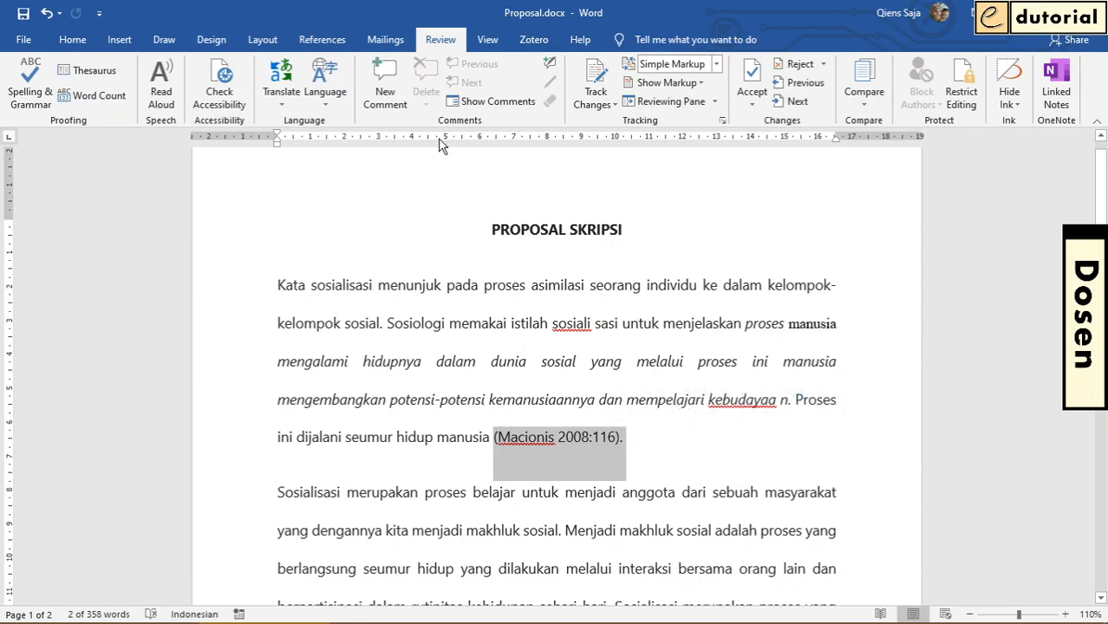
{"action": "left_click", "coordinate": [394, 87]}
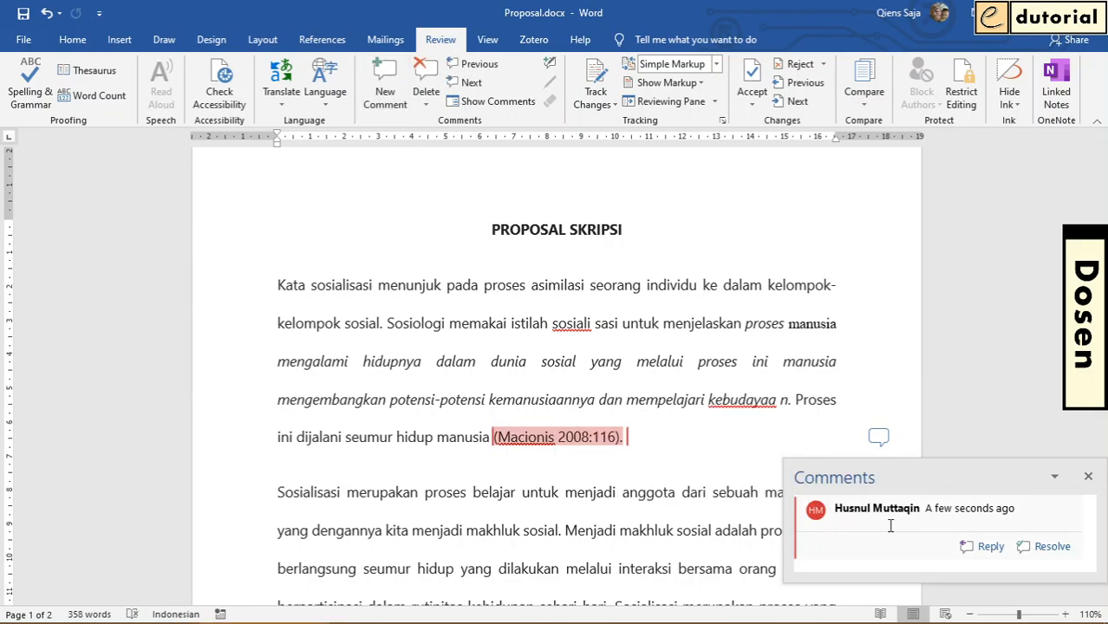
{"action": "type", "text": "Rubah jad"}
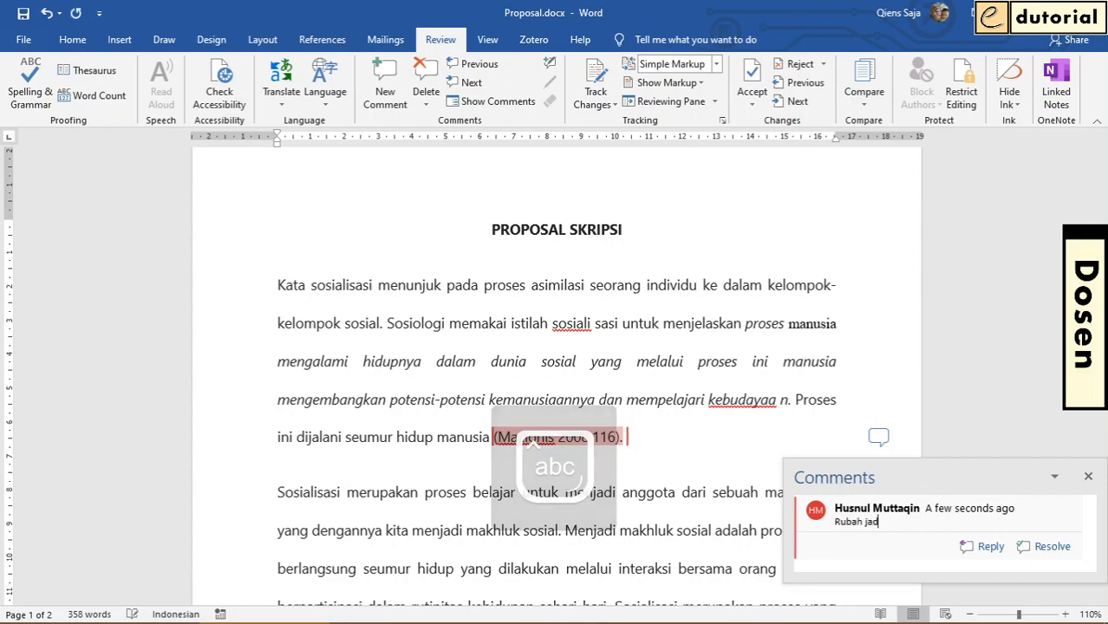
{"action": "type", "text": "i catatan kaki"}
{"action": "left_click", "coordinate": [691, 399]}
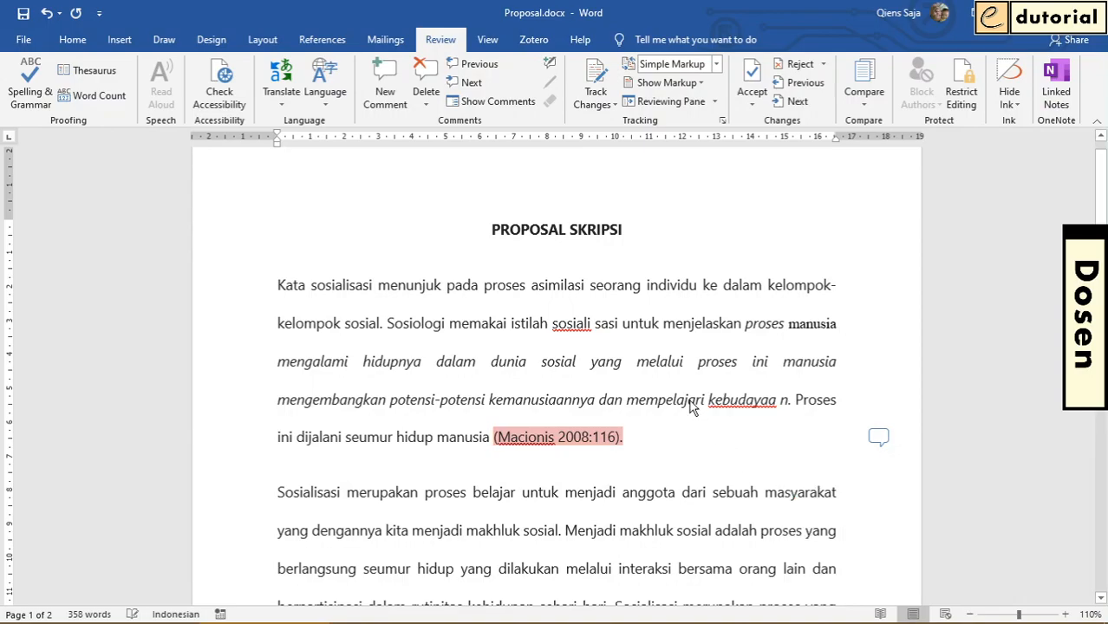
Comment "Tambahkan data dari lapangan" on the second paragraph's sentence from "Menjadi makhluk sosial" to "kehidupan sehari-hari."
{"action": "scroll", "coordinate": [684, 386], "scroll_direction": "down", "scroll_amount": 3}
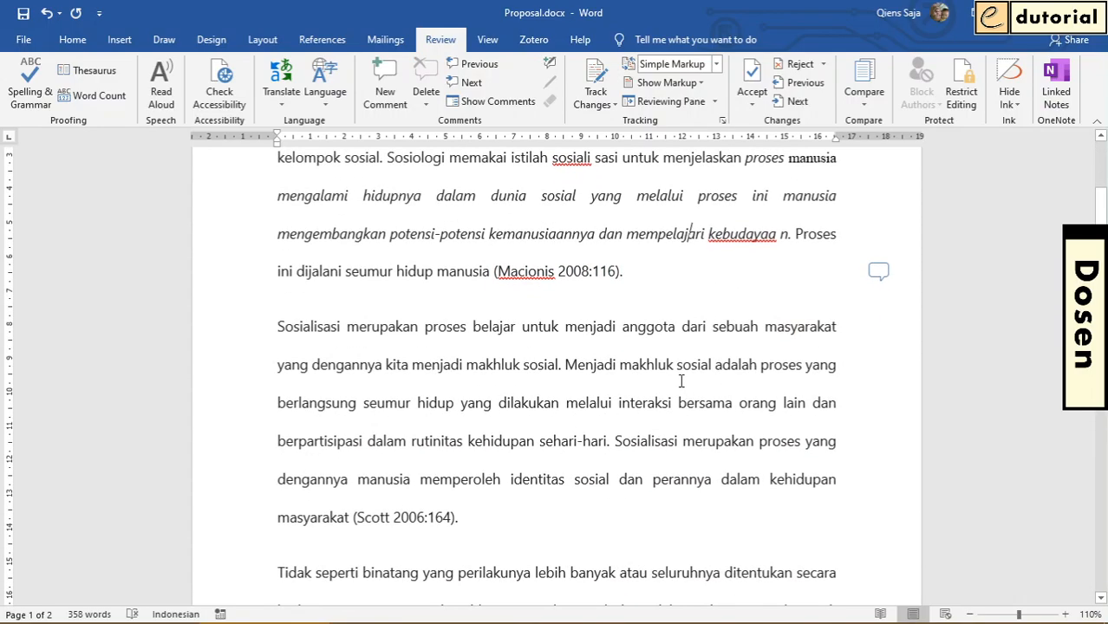
{"action": "scroll", "coordinate": [681, 382], "scroll_direction": "up", "scroll_amount": 1}
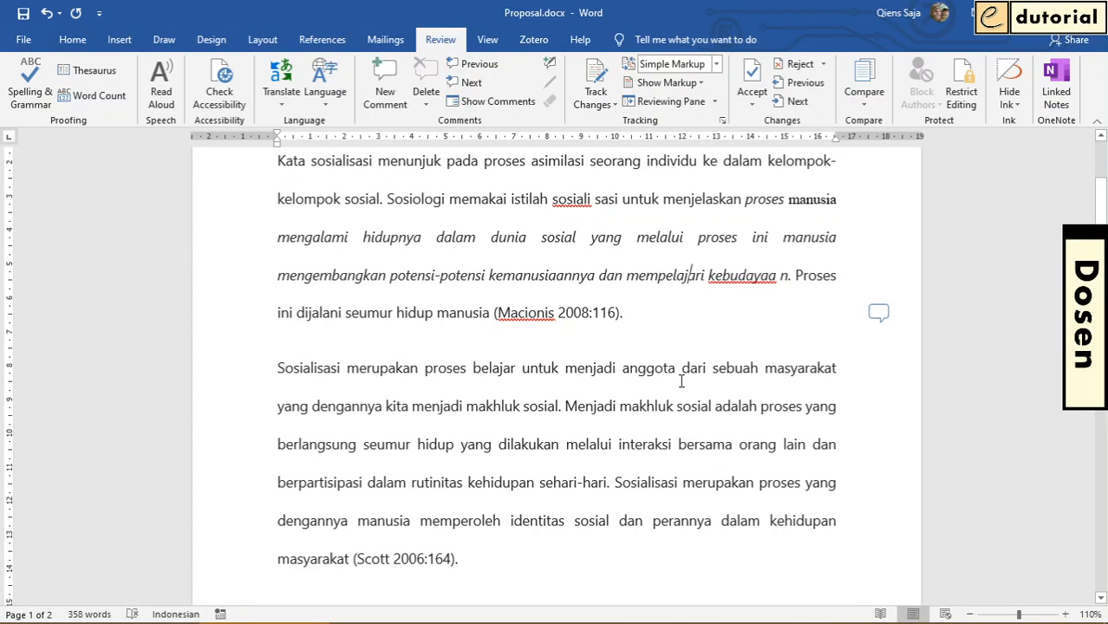
{"action": "scroll", "coordinate": [584, 380], "scroll_direction": "down", "scroll_amount": 2}
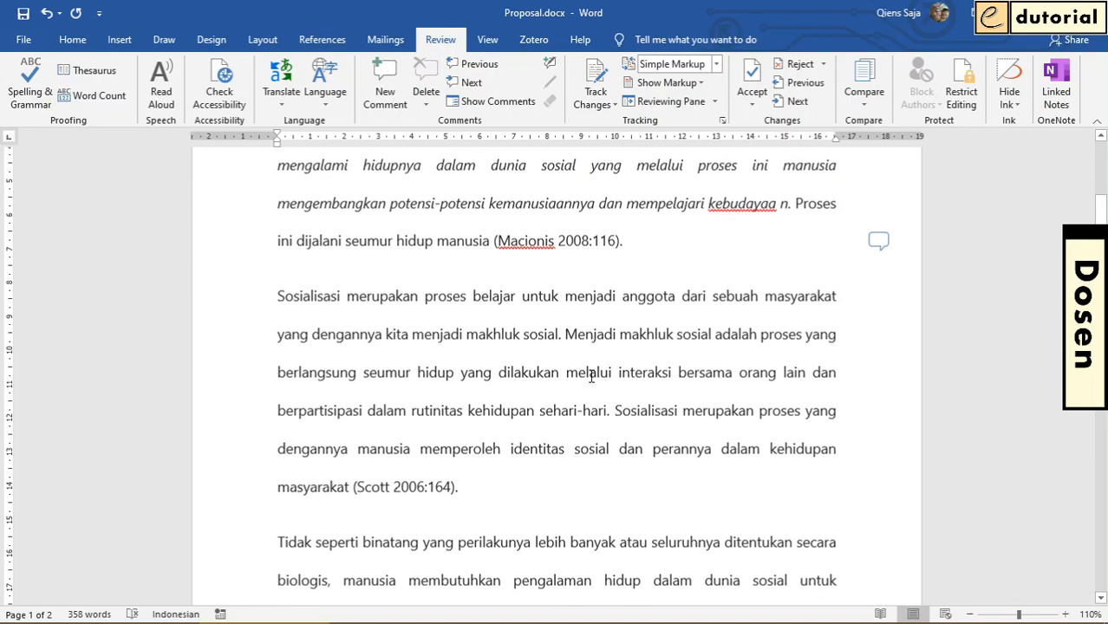
{"action": "left_click_drag", "start_coordinate": [565, 323], "coordinate": [615, 394]}
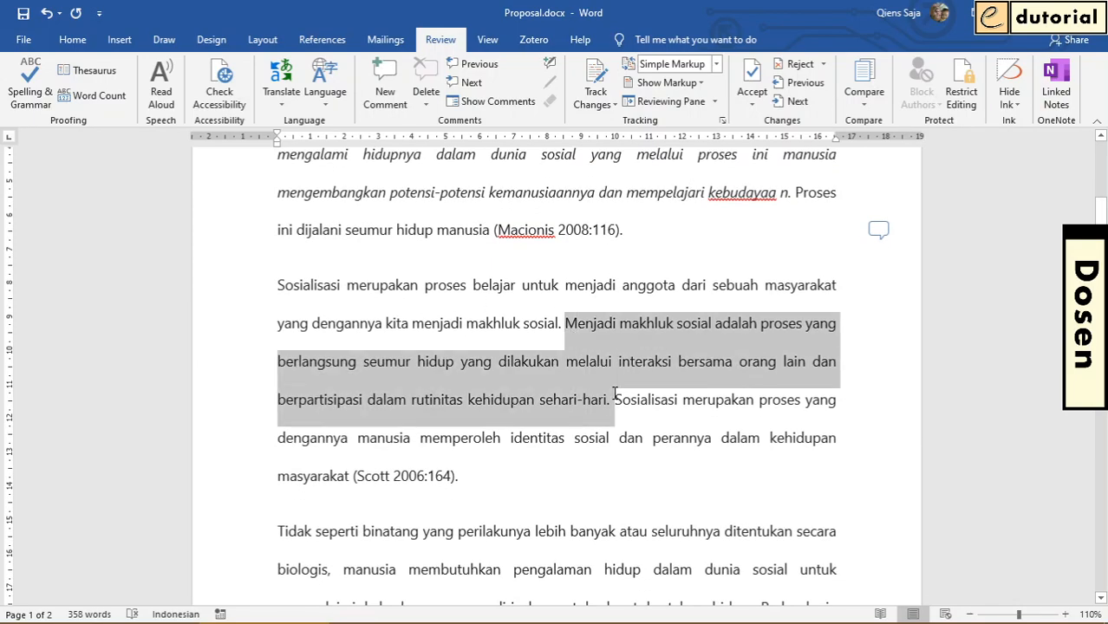
{"action": "left_click", "coordinate": [395, 89]}
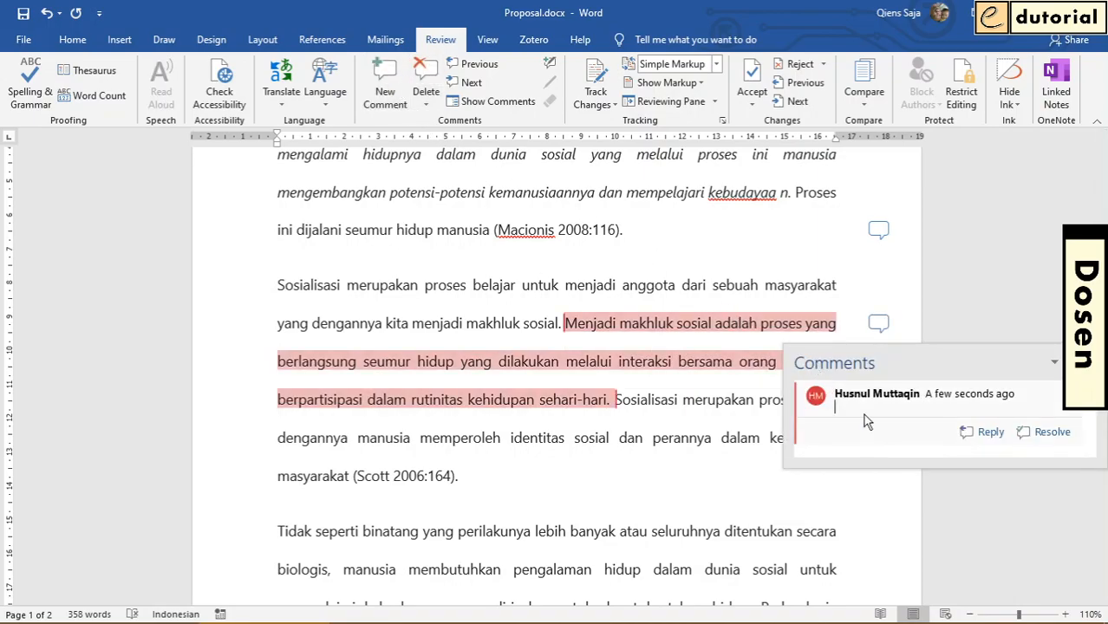
{"action": "key", "text": "Caps_Lock"}
{"action": "type", "text": "TAM"}
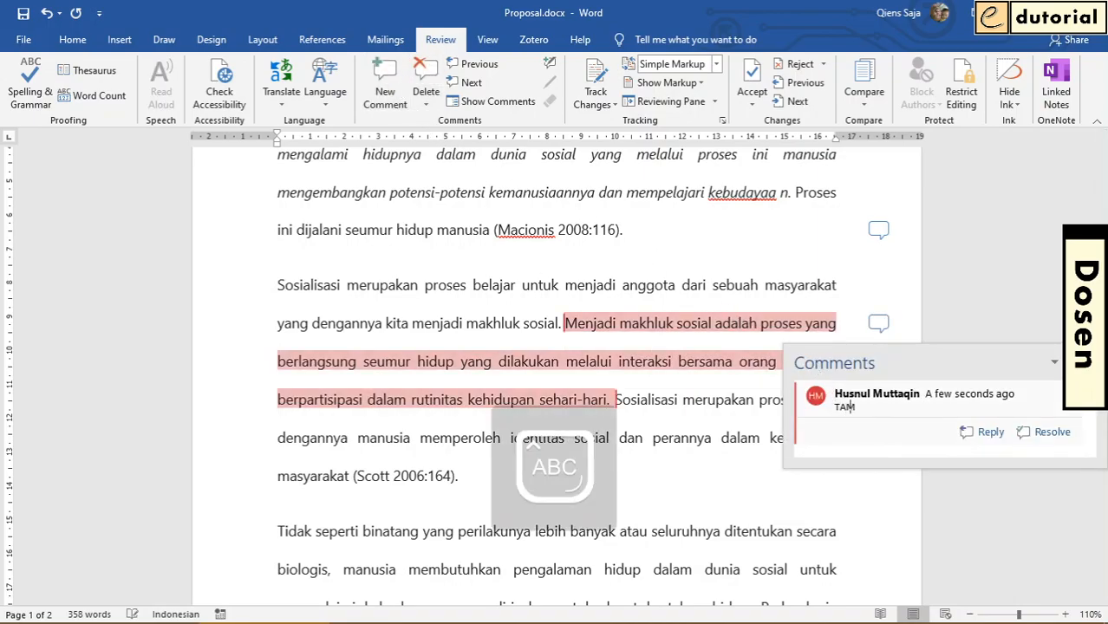
{"action": "type", "text": "BAHKAN"}
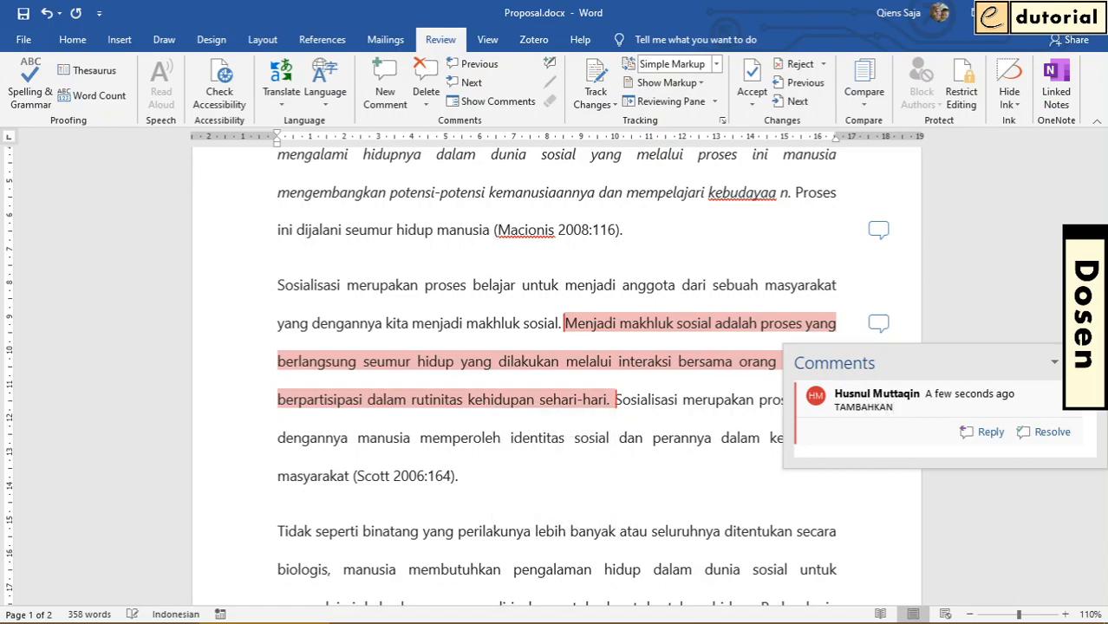
{"action": "key", "text": "BackSpace"}
{"action": "key", "text": "BackSpace"}
{"action": "key", "text": "BackSpace"}
{"action": "key", "text": "BackSpace"}
{"action": "key", "text": "BackSpace"}
{"action": "key", "text": "BackSpace"}
{"action": "key", "text": "BackSpace"}
{"action": "key", "text": "BackSpace"}
{"action": "type", "text": "T"}
{"action": "key", "text": "Caps_Lock"}
{"action": "type", "text": "ambahkan"}
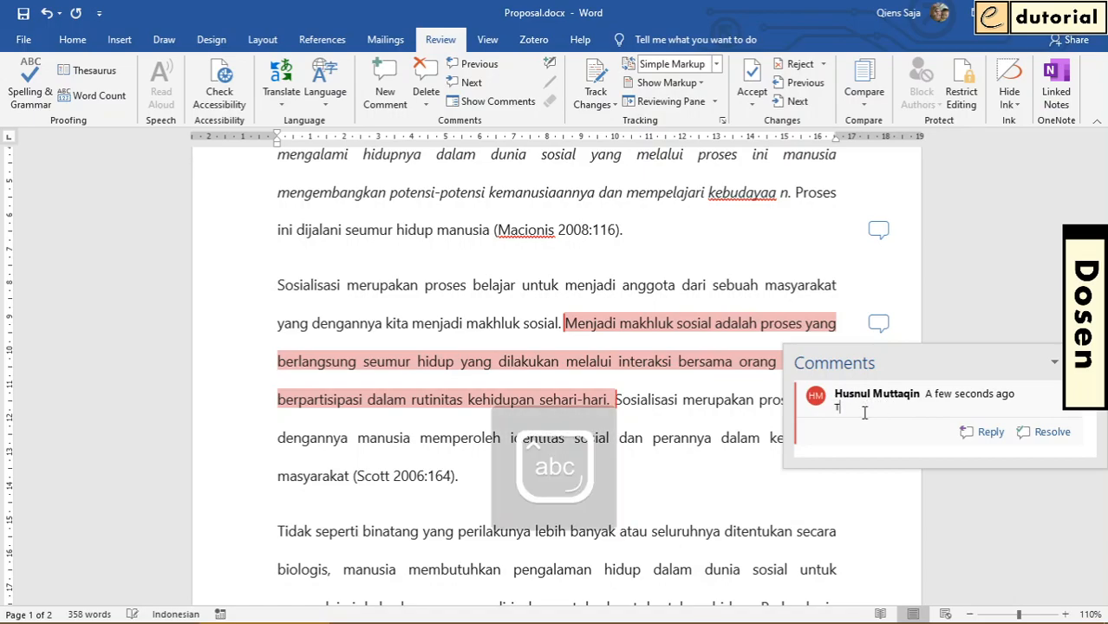
{"action": "type", "text": " data"}
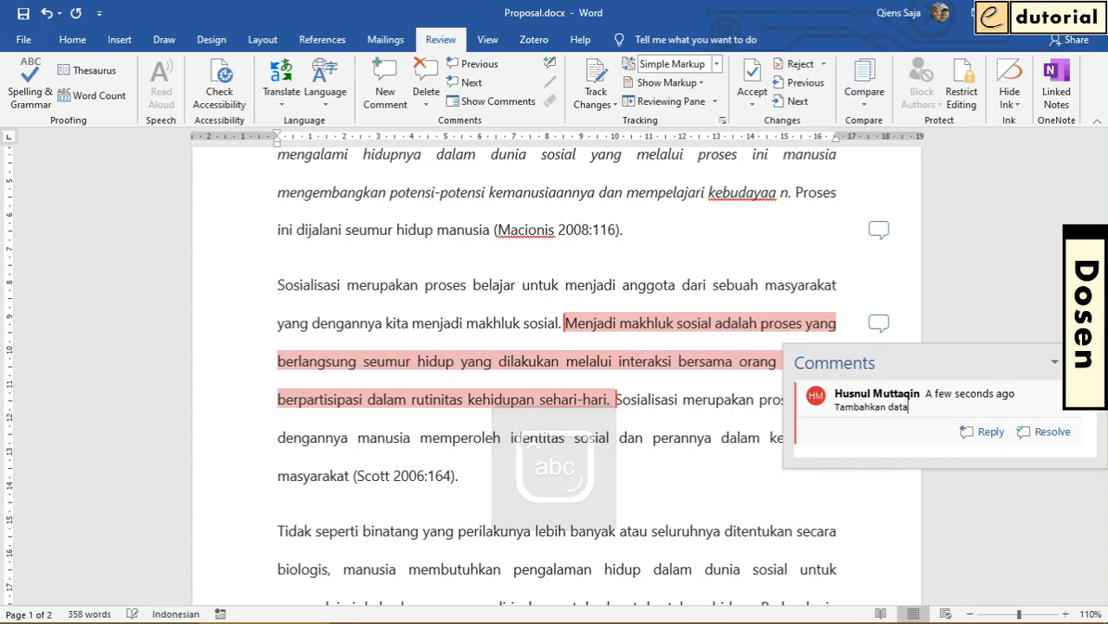
{"action": "type", "text": " dari lapangan"}
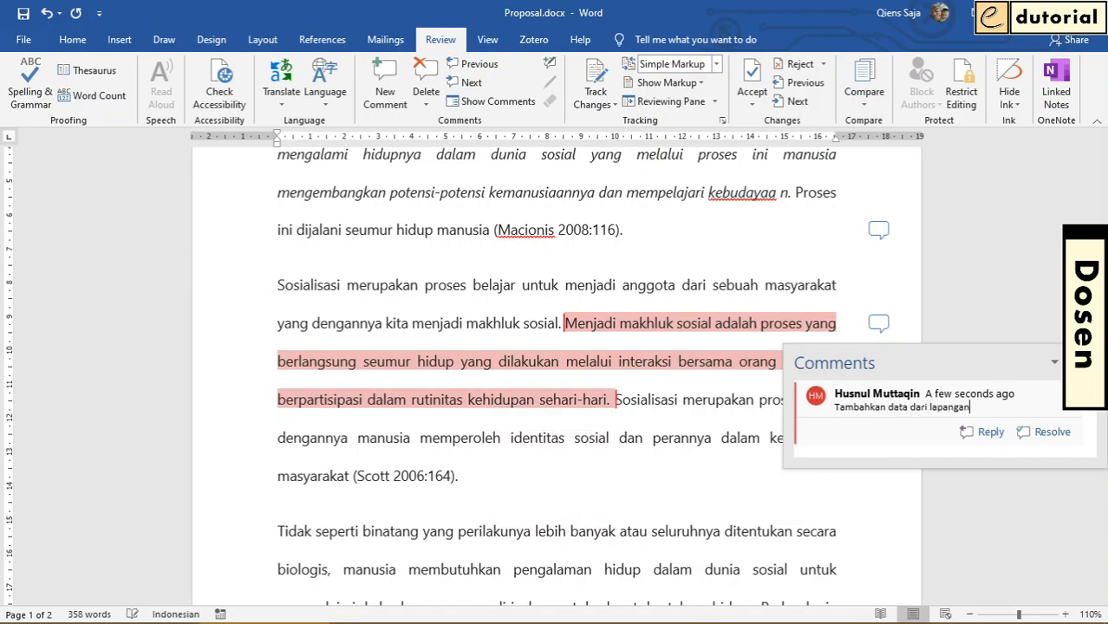
{"action": "left_click", "coordinate": [675, 362]}
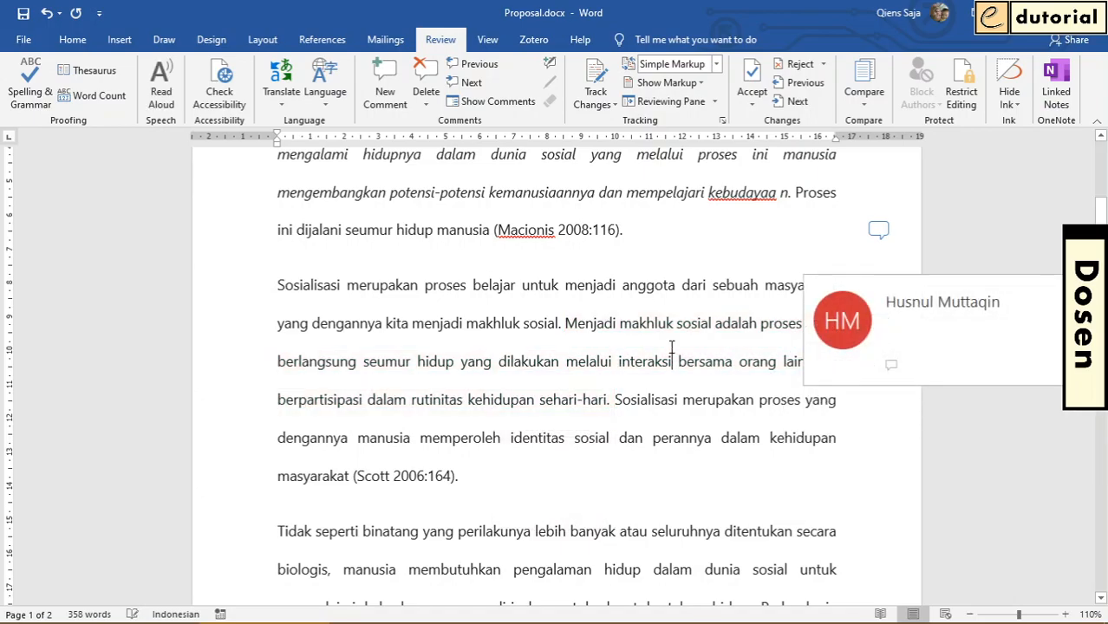
Check the second paragraph's comment through its marker, and set the markup view to All Markup
{"action": "mouse_move", "coordinate": [665, 361]}
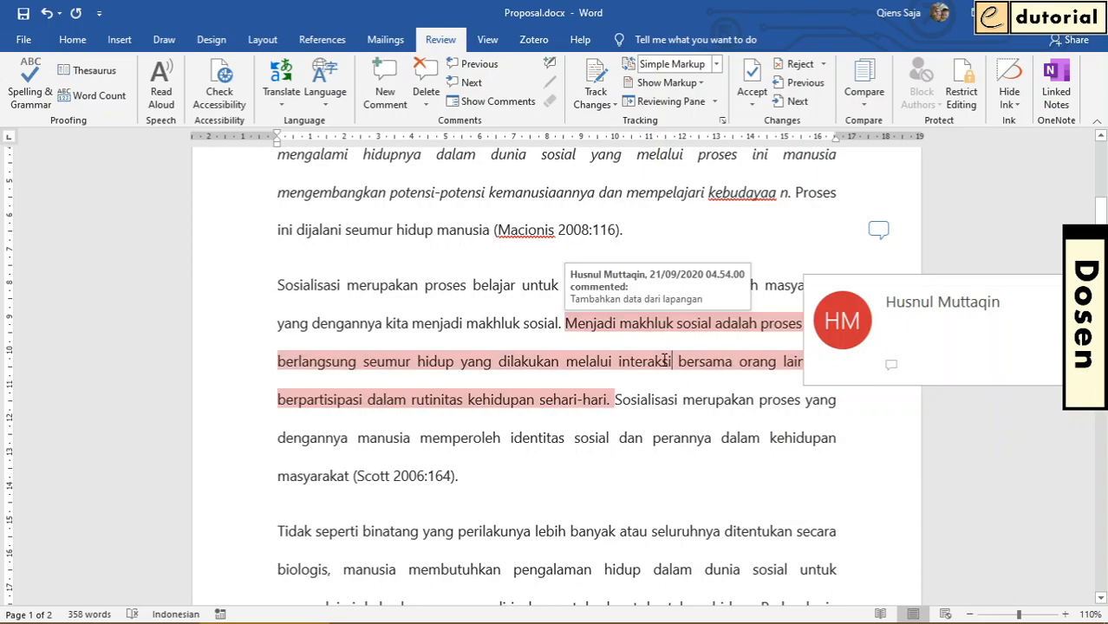
{"action": "left_click", "coordinate": [562, 259]}
{"action": "scroll", "coordinate": [594, 360], "scroll_direction": "up", "scroll_amount": 4}
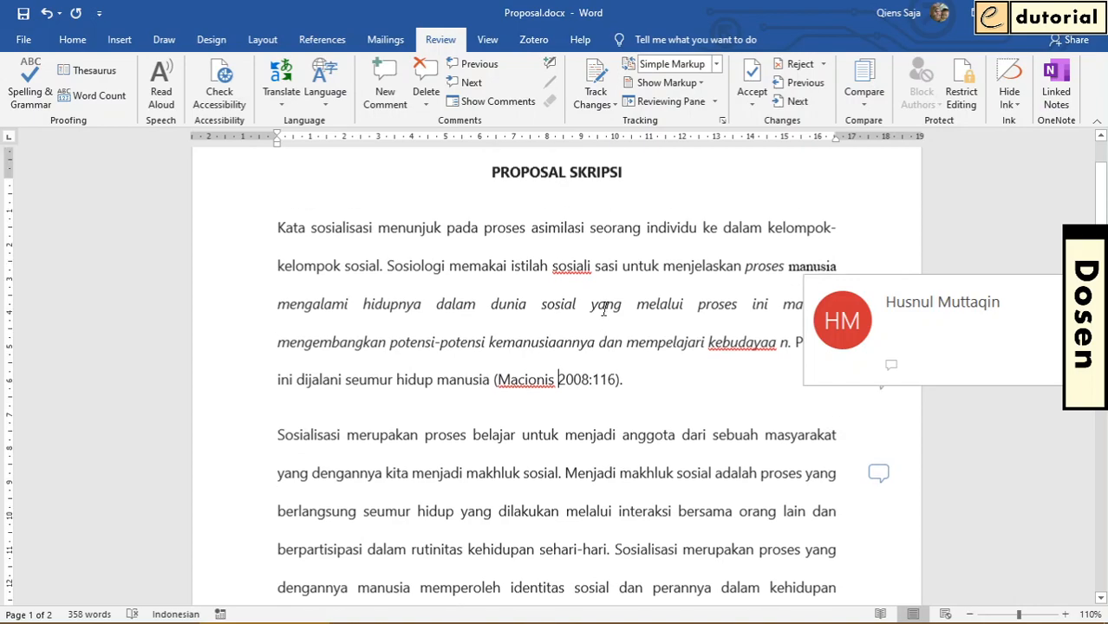
{"action": "left_click", "coordinate": [632, 244]}
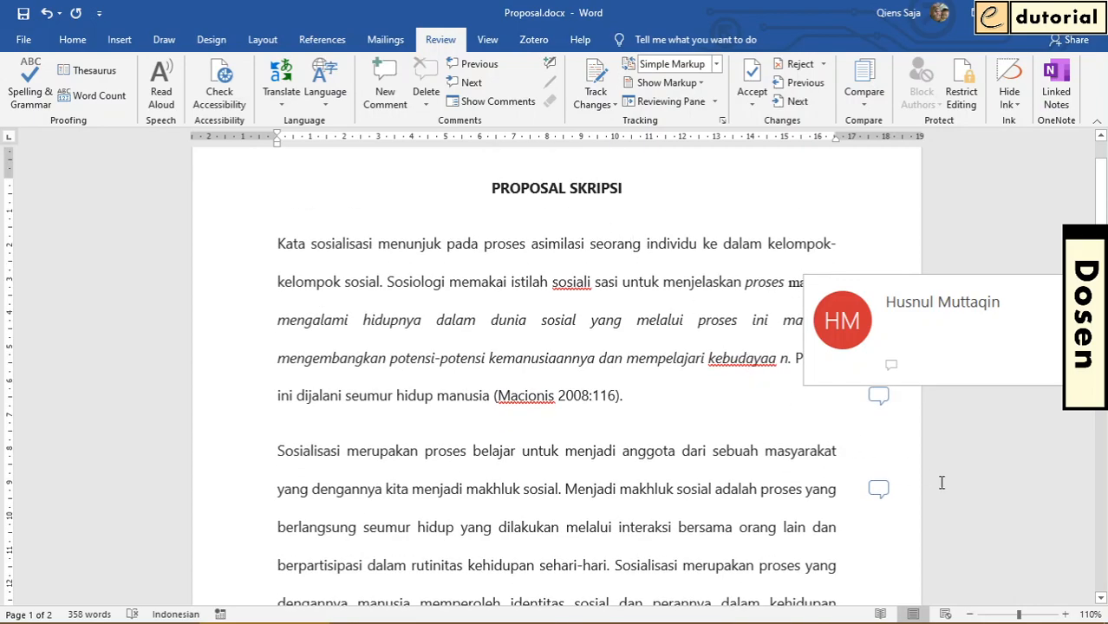
{"action": "left_click", "coordinate": [878, 489]}
{"action": "left_click", "coordinate": [687, 430]}
{"action": "left_click", "coordinate": [629, 231]}
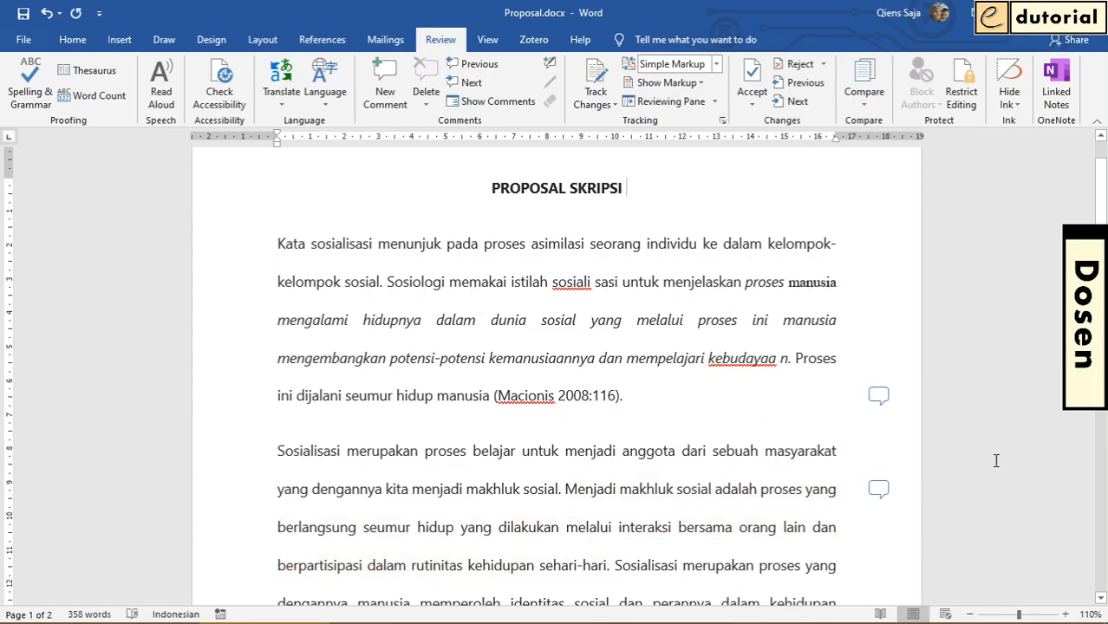
{"action": "left_click", "coordinate": [716, 66]}
{"action": "left_click", "coordinate": [669, 98]}
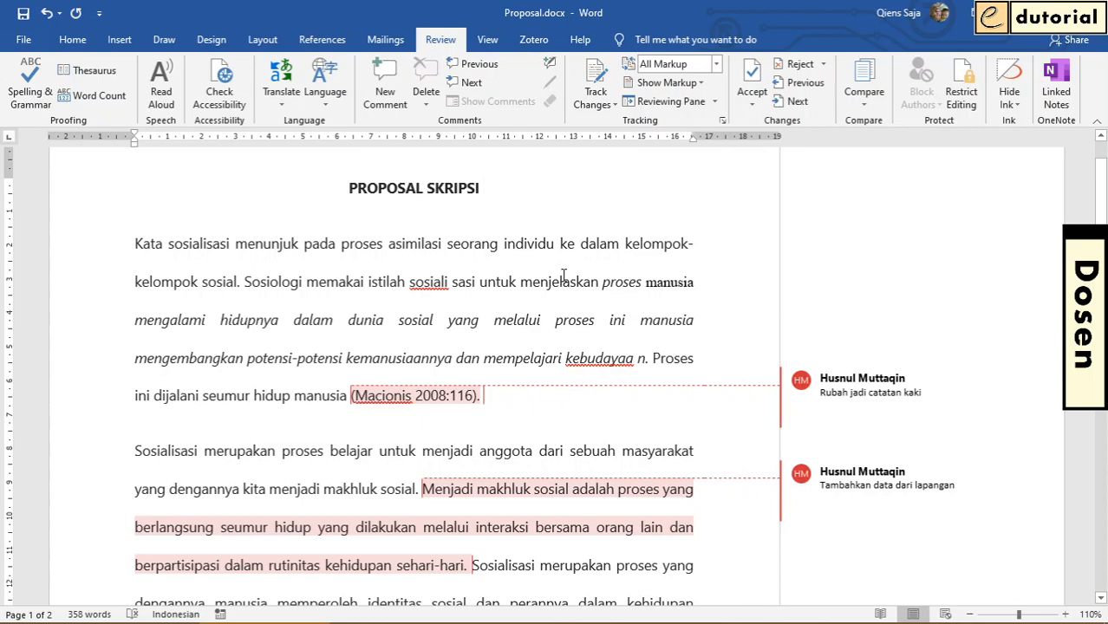
Turn on Track Changes and lock tracking by entering and confirming the password
{"action": "left_click", "coordinate": [601, 72]}
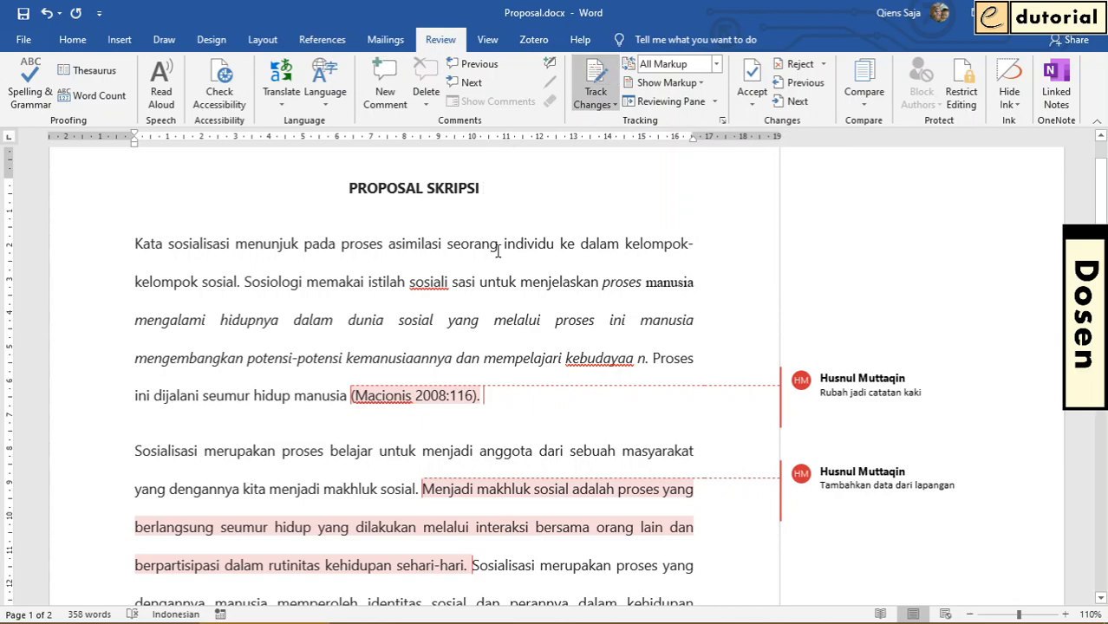
{"action": "left_click", "coordinate": [616, 104]}
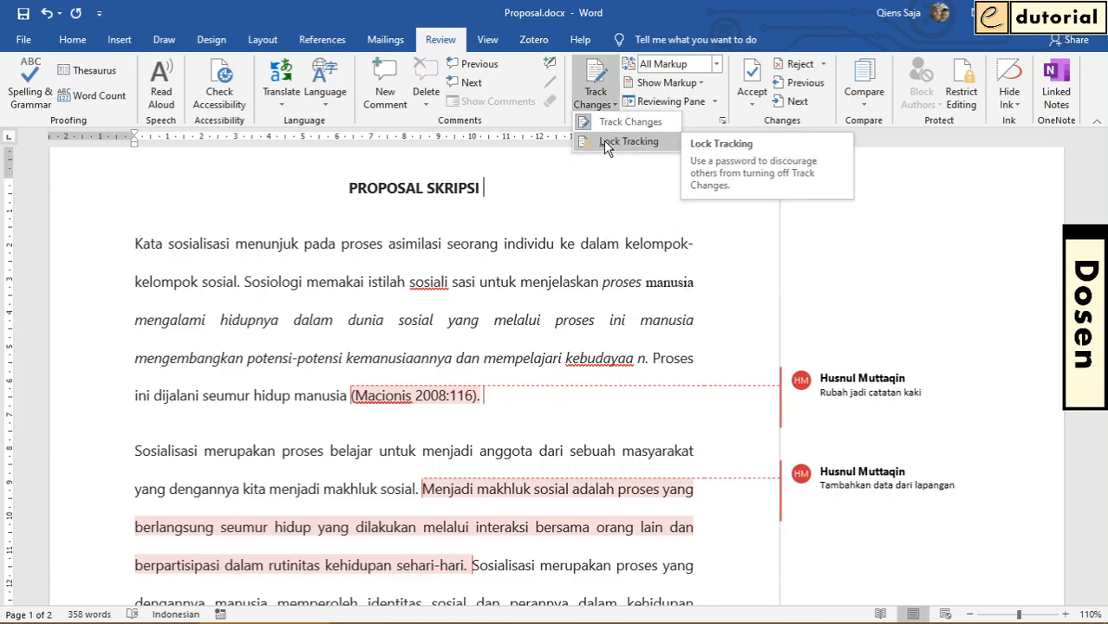
{"action": "left_click", "coordinate": [604, 140]}
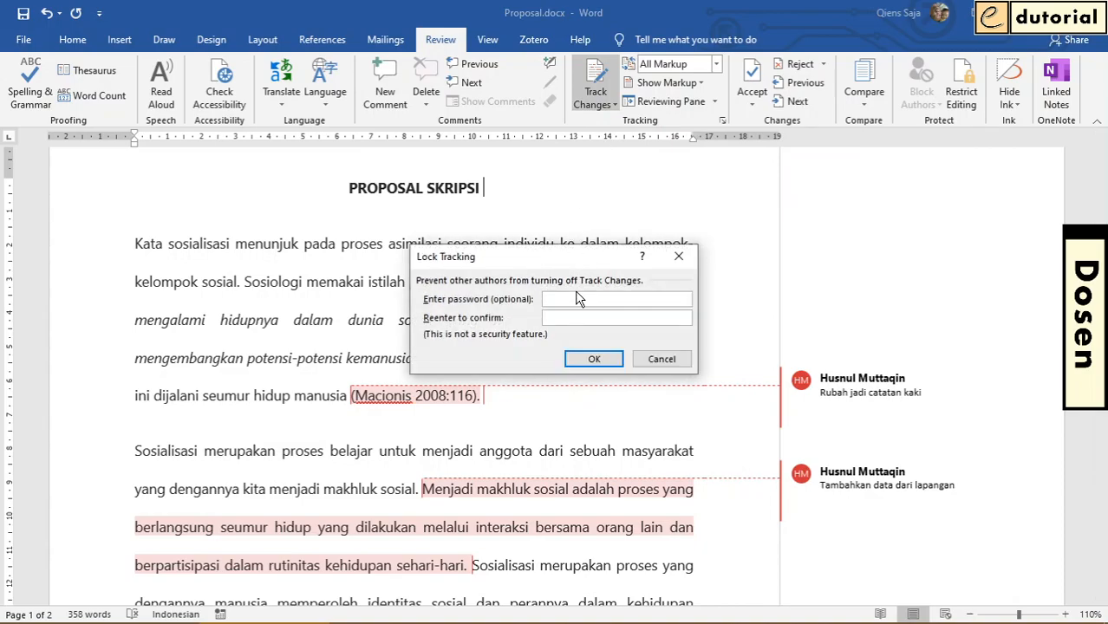
{"action": "type", "text": "1234"}
{"action": "left_click", "coordinate": [571, 317]}
{"action": "left_click", "coordinate": [595, 360]}
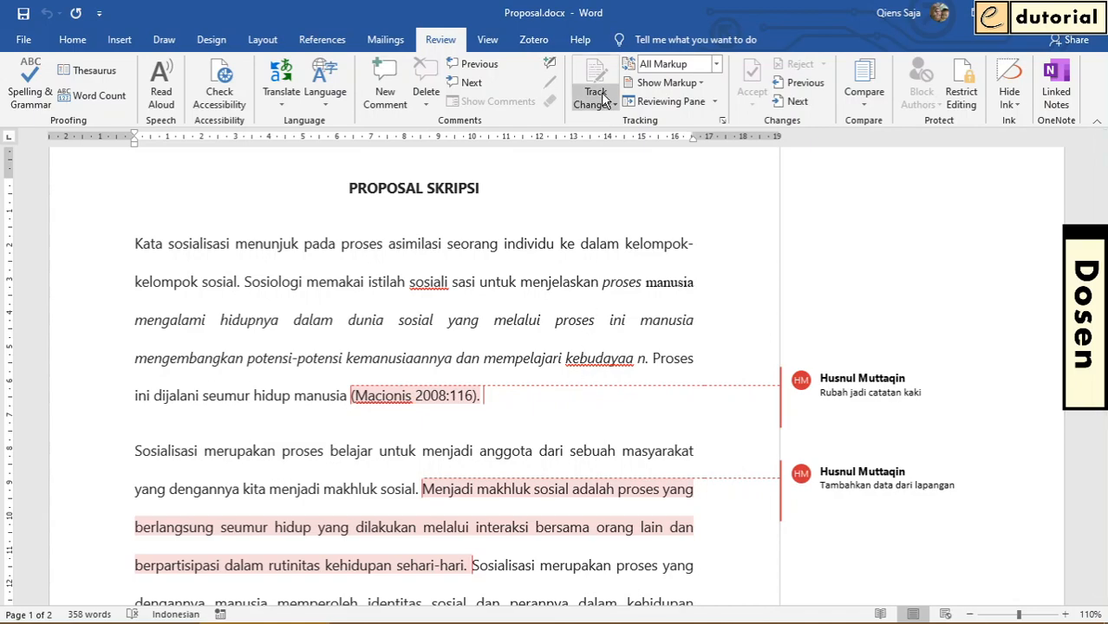
{"action": "left_click", "coordinate": [499, 244]}
Save the commented proposal document and look over its second and third paragraphs
{"action": "left_click", "coordinate": [24, 13]}
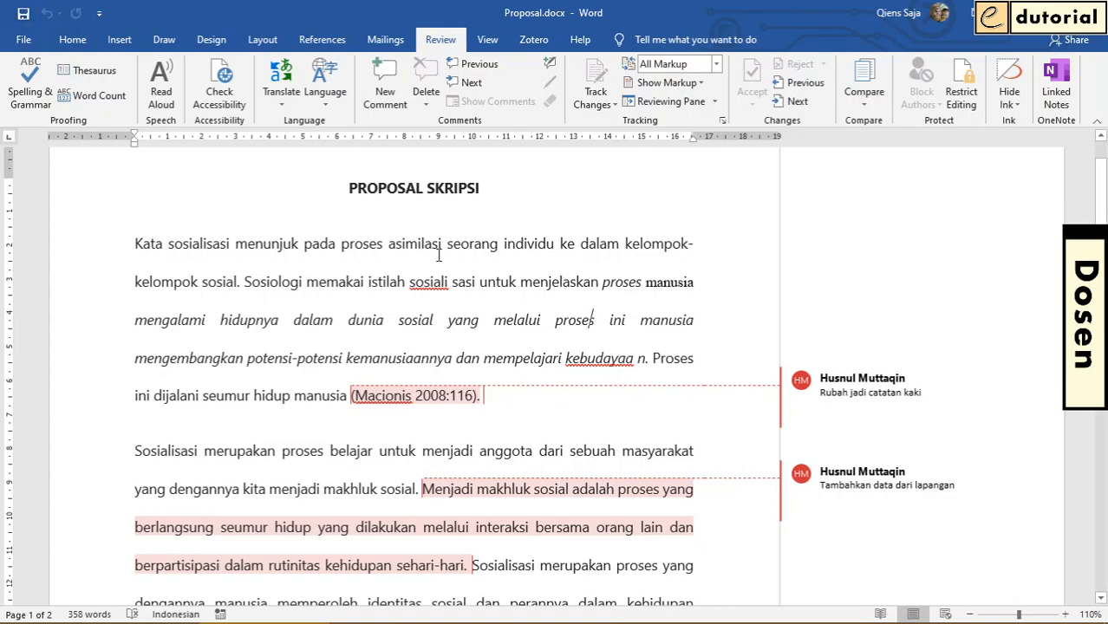
{"action": "left_click", "coordinate": [512, 289]}
{"action": "scroll", "coordinate": [518, 300], "scroll_direction": "down", "scroll_amount": 1}
{"action": "scroll", "coordinate": [534, 355], "scroll_direction": "down", "scroll_amount": 2}
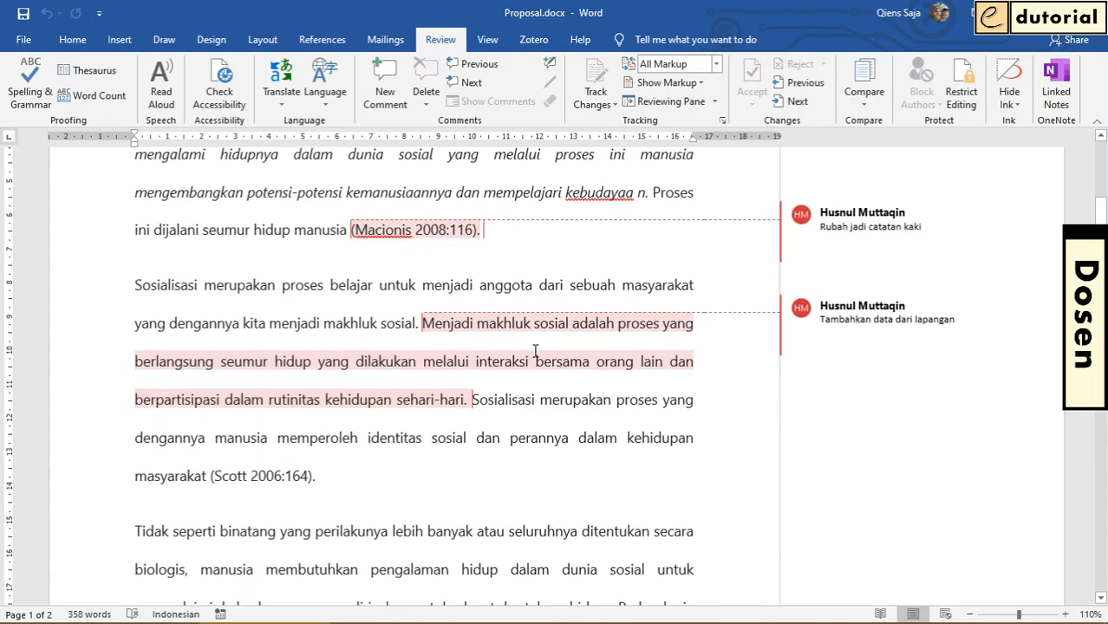
{"action": "scroll", "coordinate": [538, 362], "scroll_direction": "down", "scroll_amount": 1}
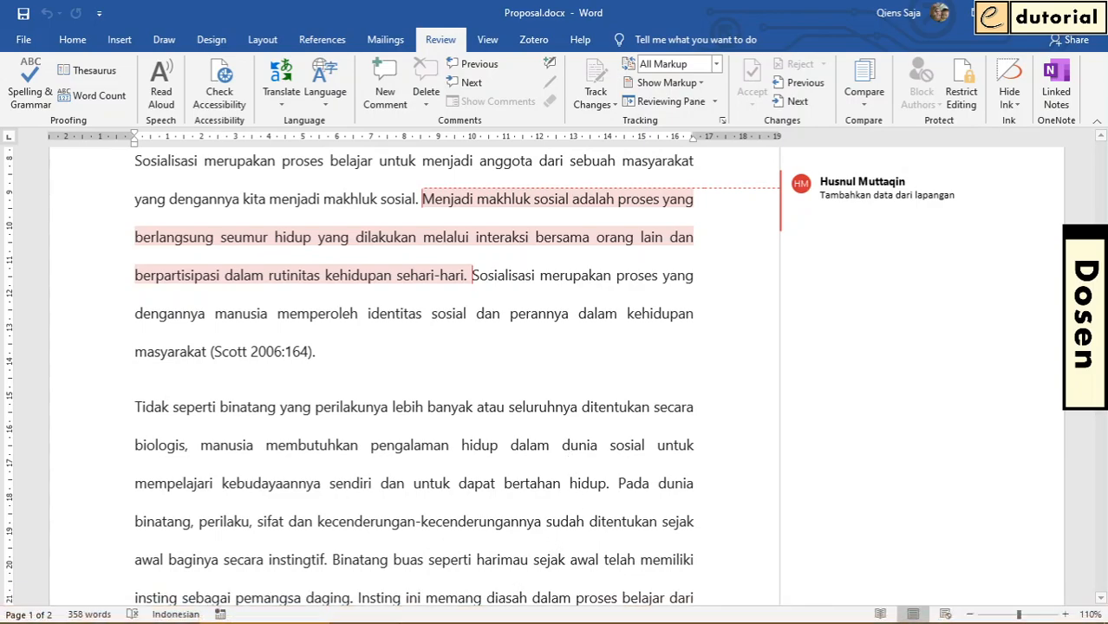
Switch to the Proposal-Rev.docx document and replace the Office user name with the student's name
{"action": "left_click", "coordinate": [394, 614]}
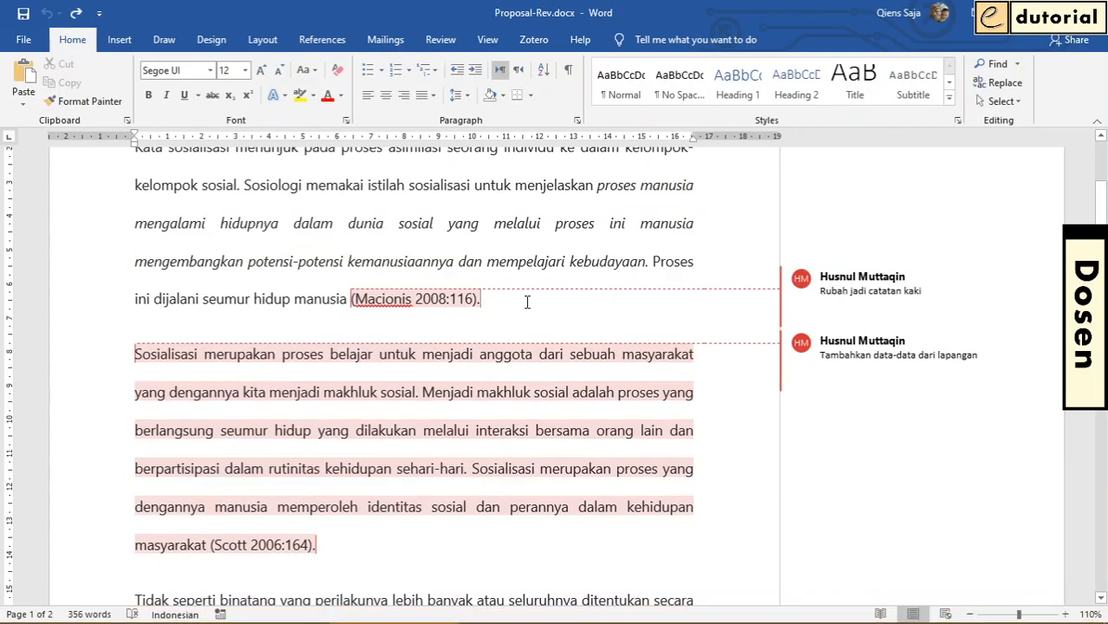
{"action": "scroll", "coordinate": [526, 302], "scroll_direction": "up", "scroll_amount": 3}
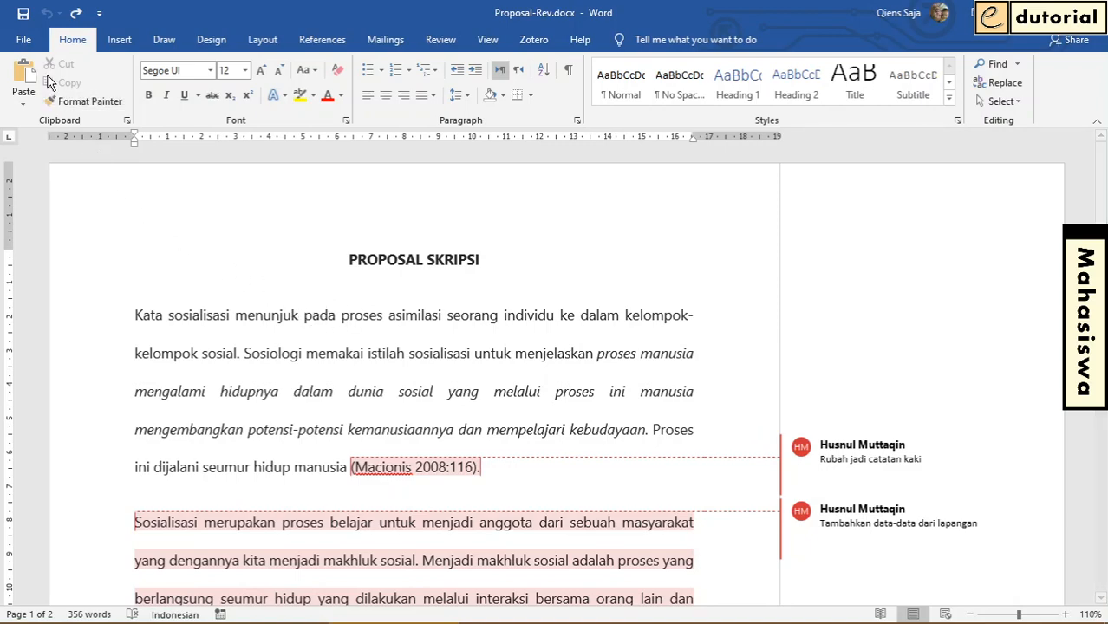
{"action": "left_click", "coordinate": [25, 42]}
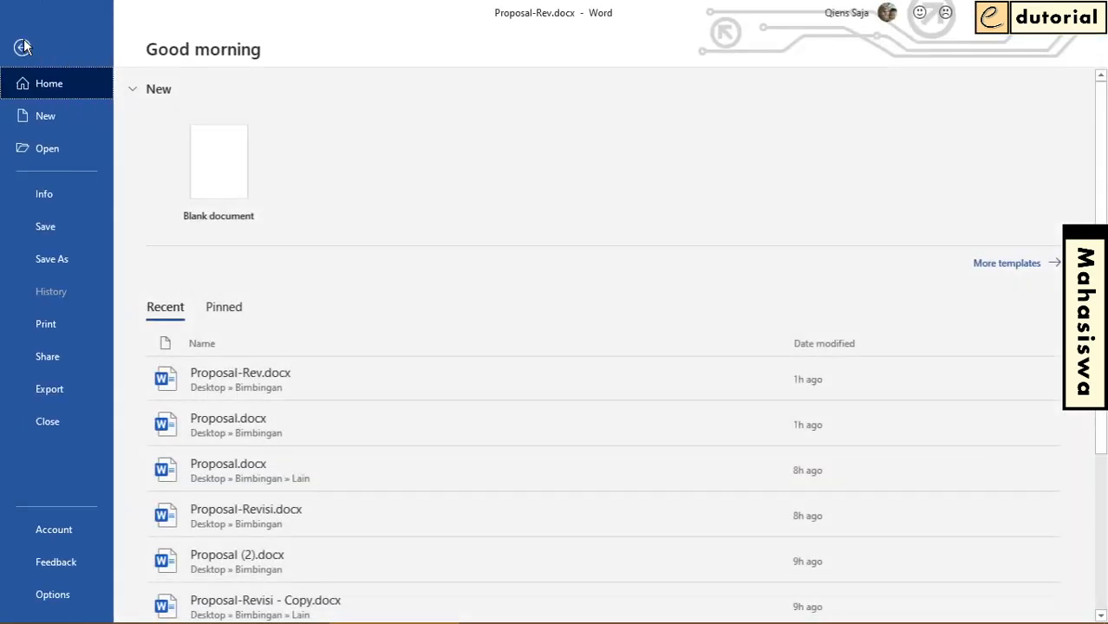
{"action": "left_click", "coordinate": [54, 597]}
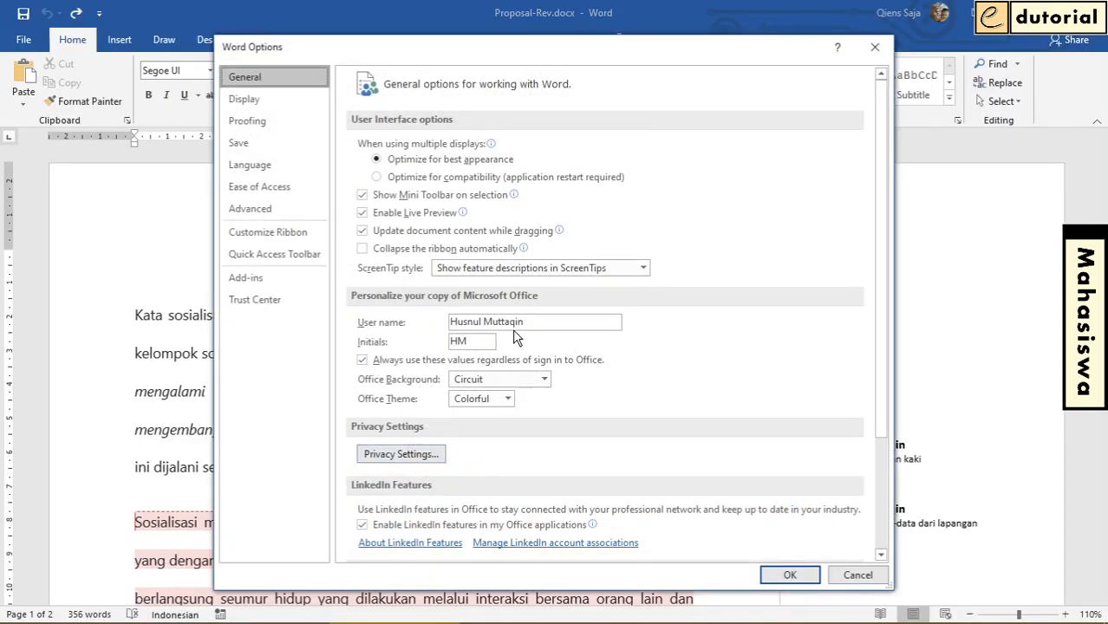
{"action": "left_click_drag", "start_coordinate": [531, 323], "coordinate": [420, 318]}
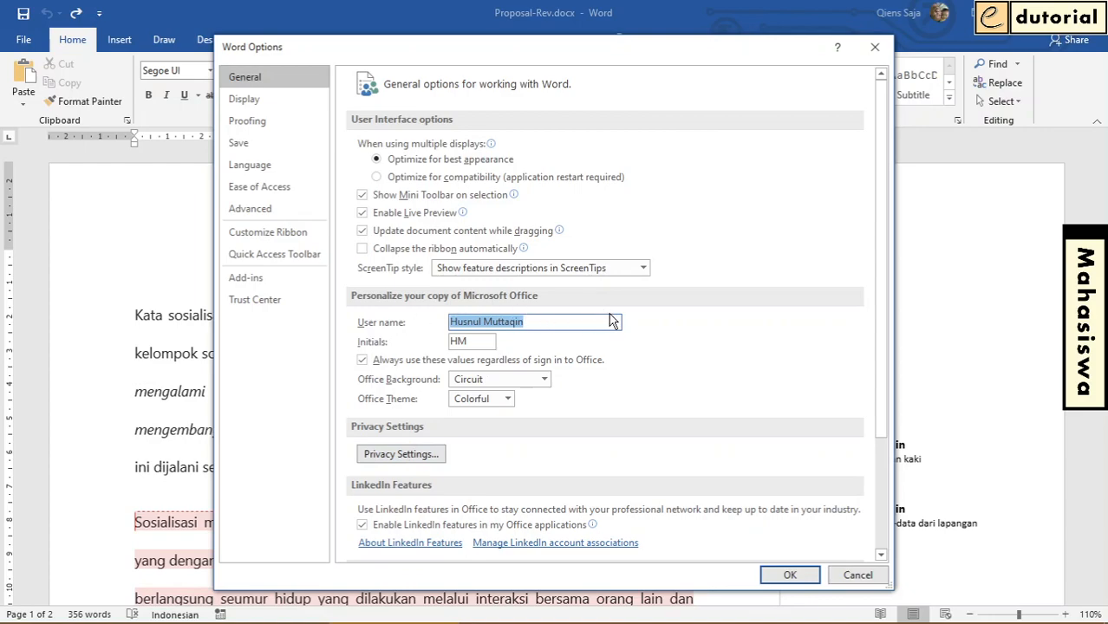
{"action": "type", "text": "B"}
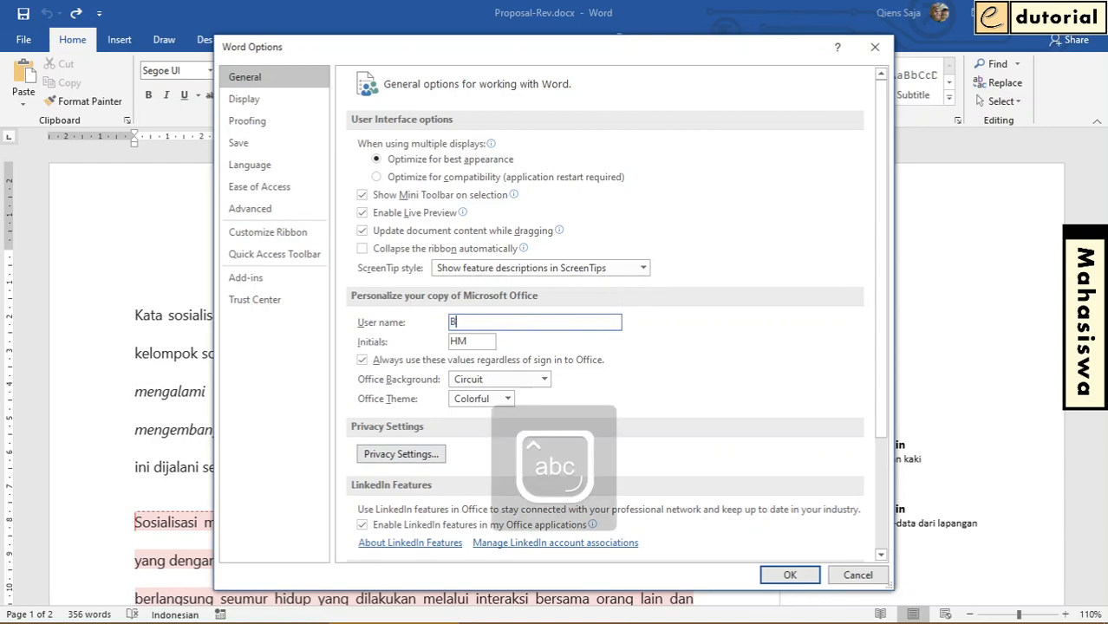
{"action": "type", "text": "rilian"}
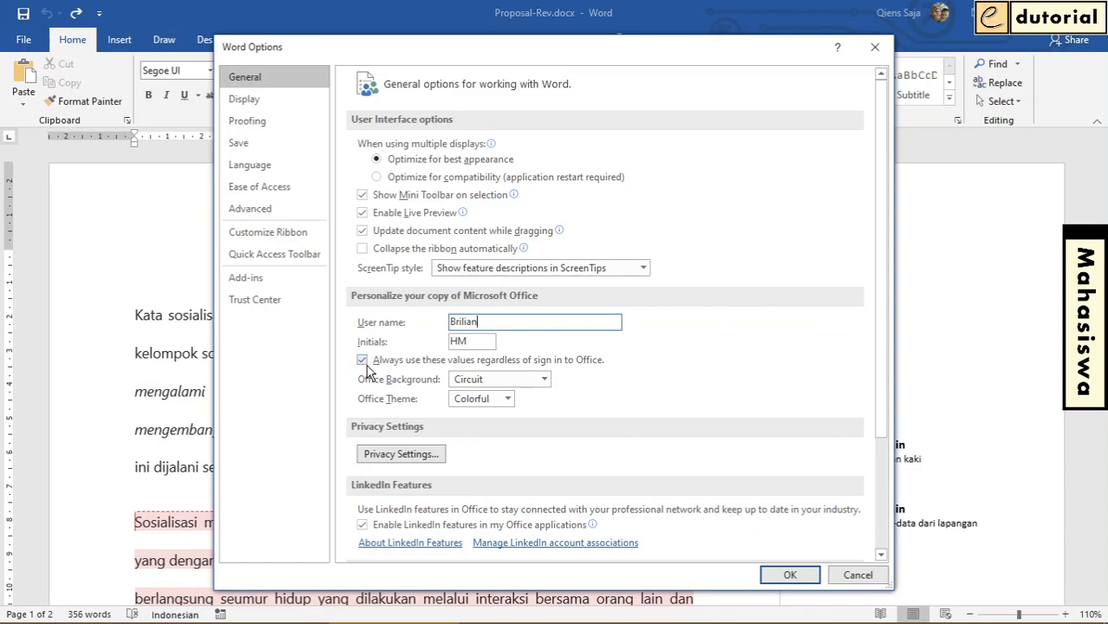
{"action": "left_click", "coordinate": [791, 576]}
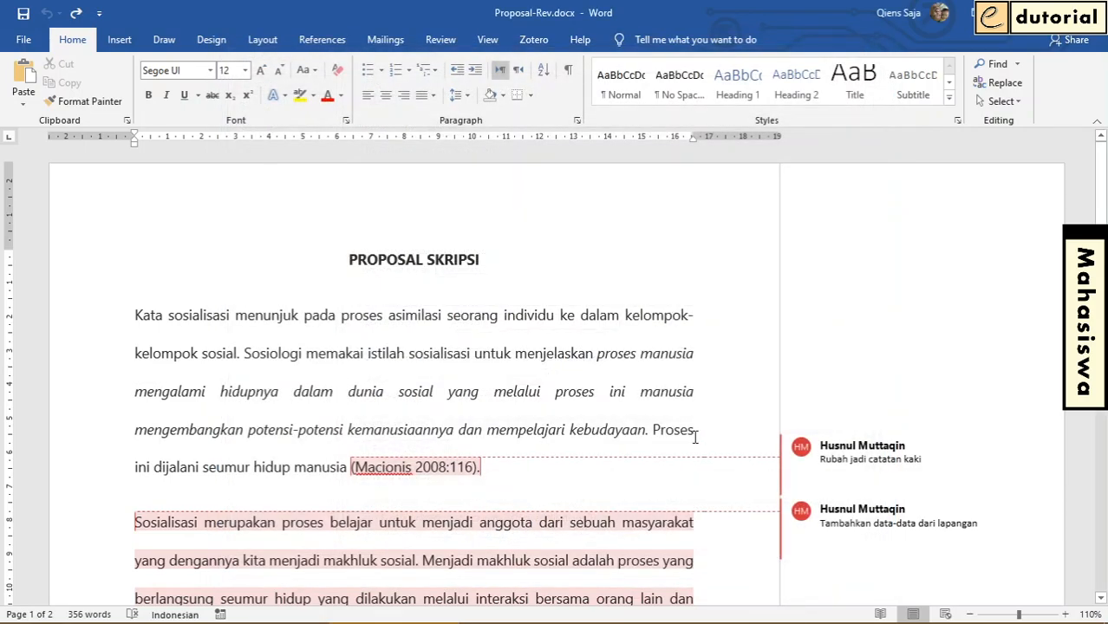
Delete the citation "(Macionis 2008:116)." at the end of the first paragraph
{"action": "scroll", "coordinate": [643, 309], "scroll_direction": "down", "scroll_amount": 3}
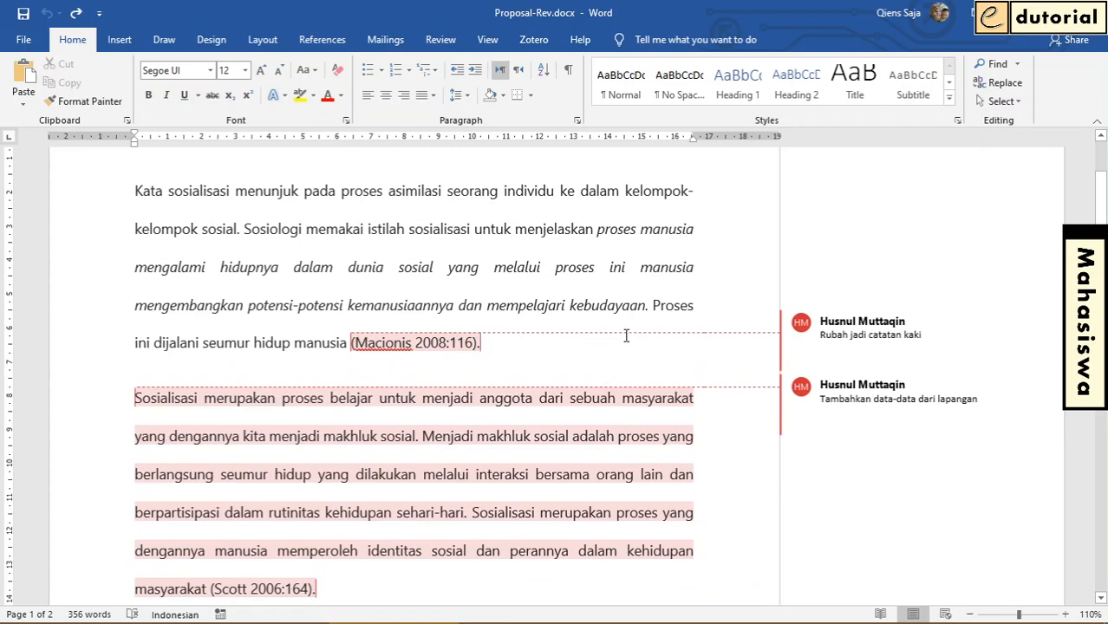
{"action": "left_click", "coordinate": [577, 267]}
{"action": "left_click_drag", "start_coordinate": [490, 343], "coordinate": [351, 345]}
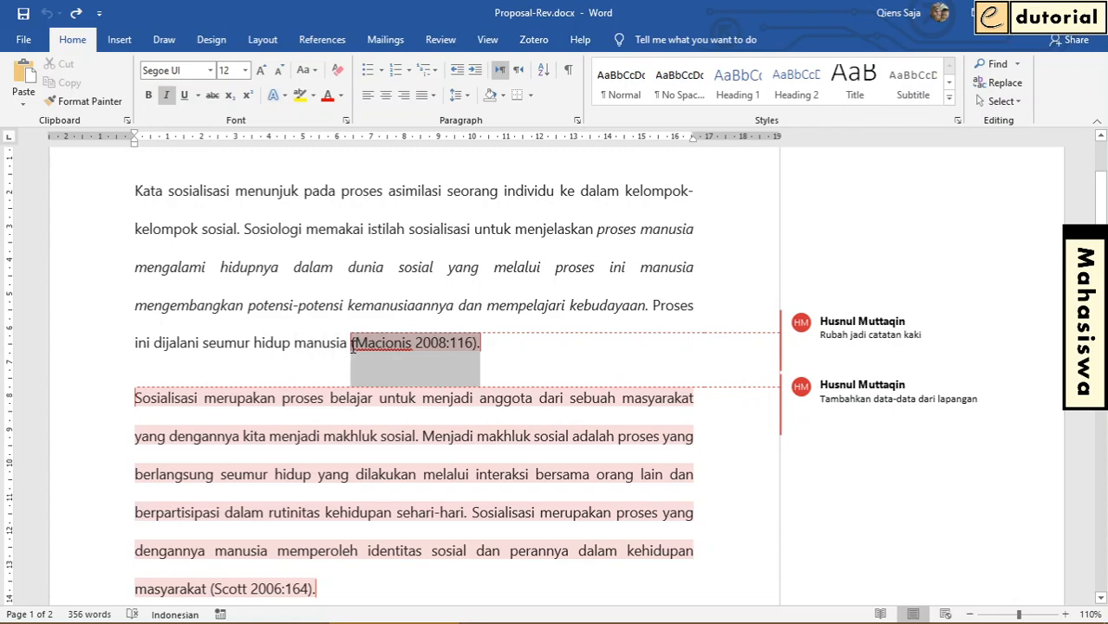
{"action": "key", "text": "Delete"}
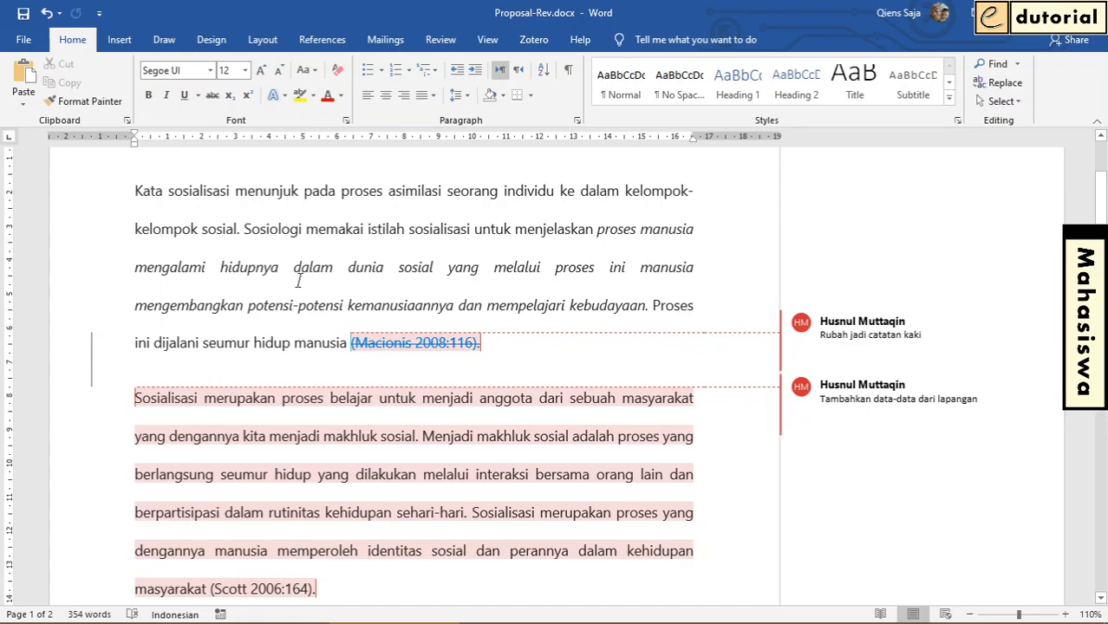
Insert a footnote after "manusia" at the end of the first paragraph with the text "Catatan kaki", and check its reference mark
{"action": "left_click", "coordinate": [347, 343]}
{"action": "key", "text": "ctrl+alt+f"}
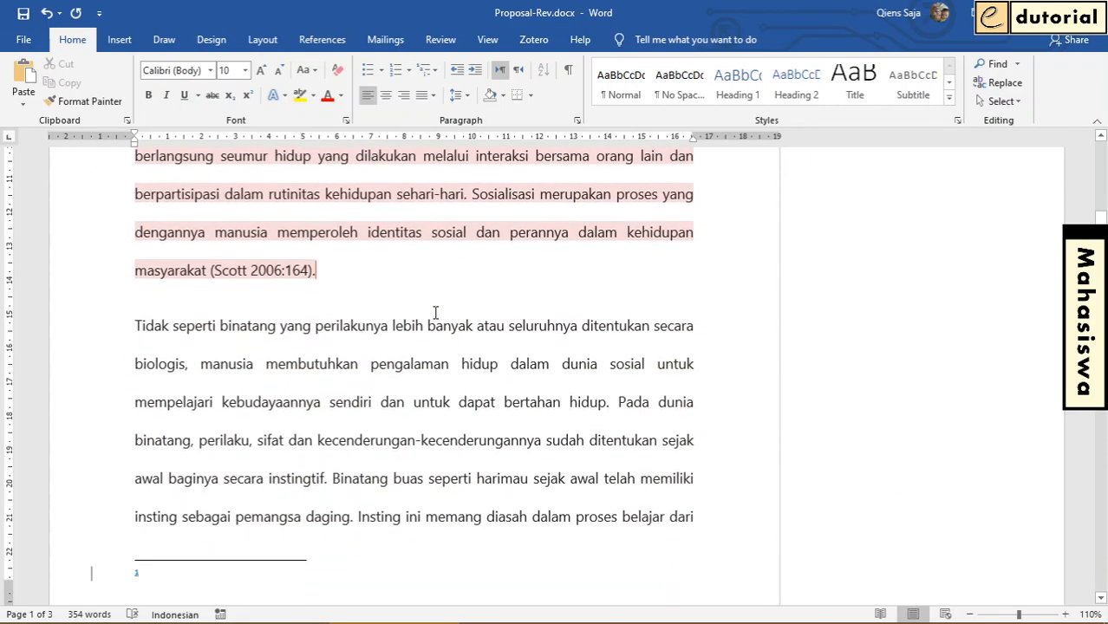
{"action": "type", "text": "catatan kaki"}
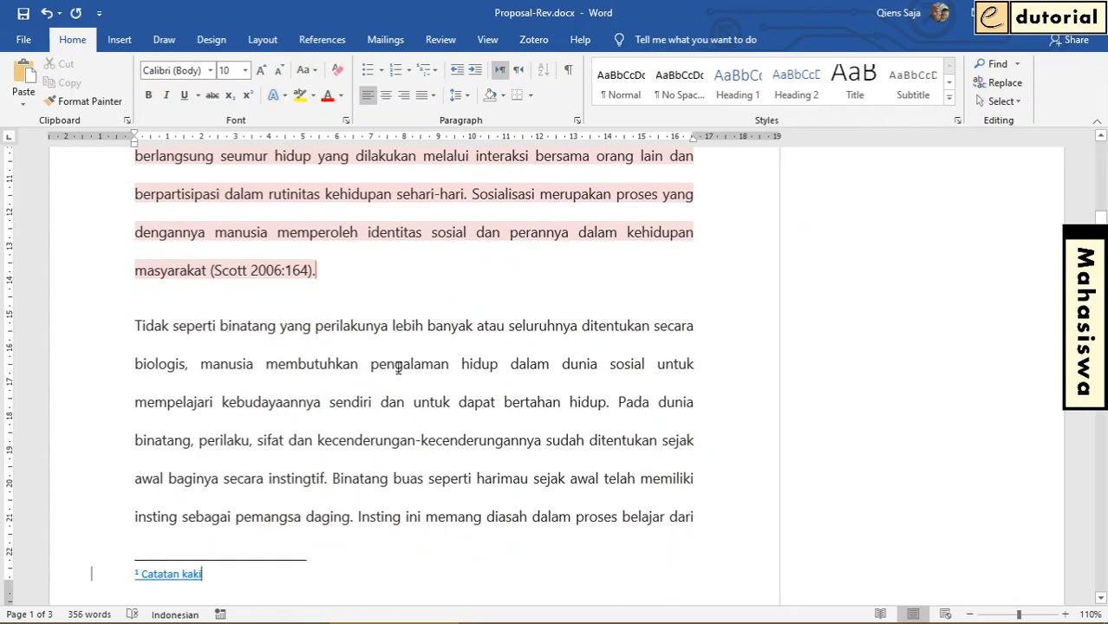
{"action": "scroll", "coordinate": [392, 368], "scroll_direction": "down", "scroll_amount": 3}
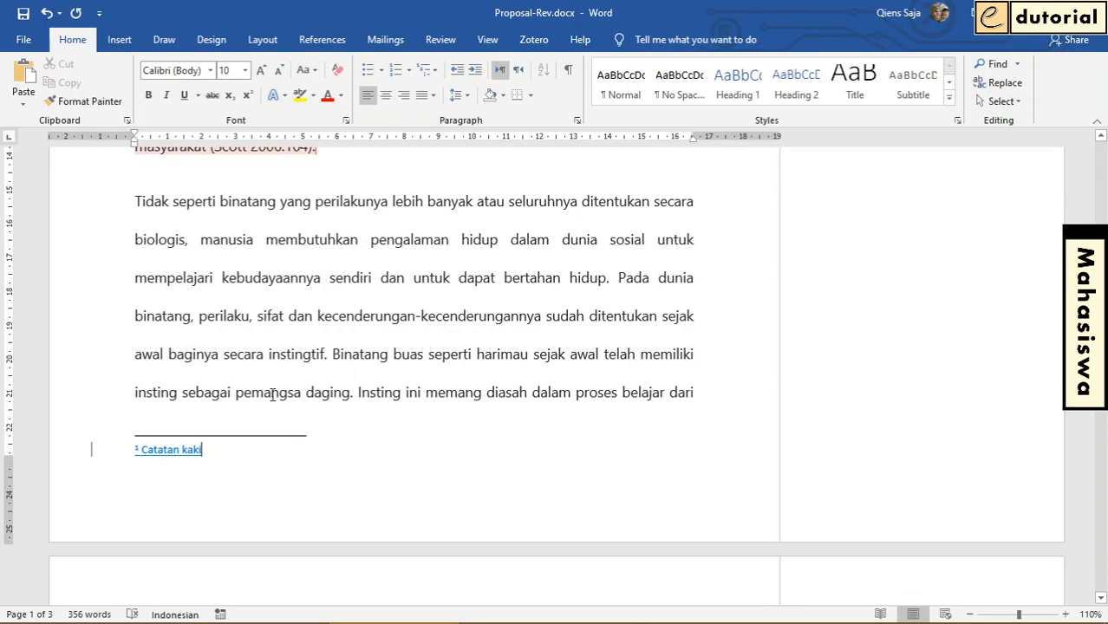
{"action": "scroll", "coordinate": [390, 333], "scroll_direction": "up", "scroll_amount": 3}
{"action": "scroll", "coordinate": [398, 321], "scroll_direction": "up", "scroll_amount": 6}
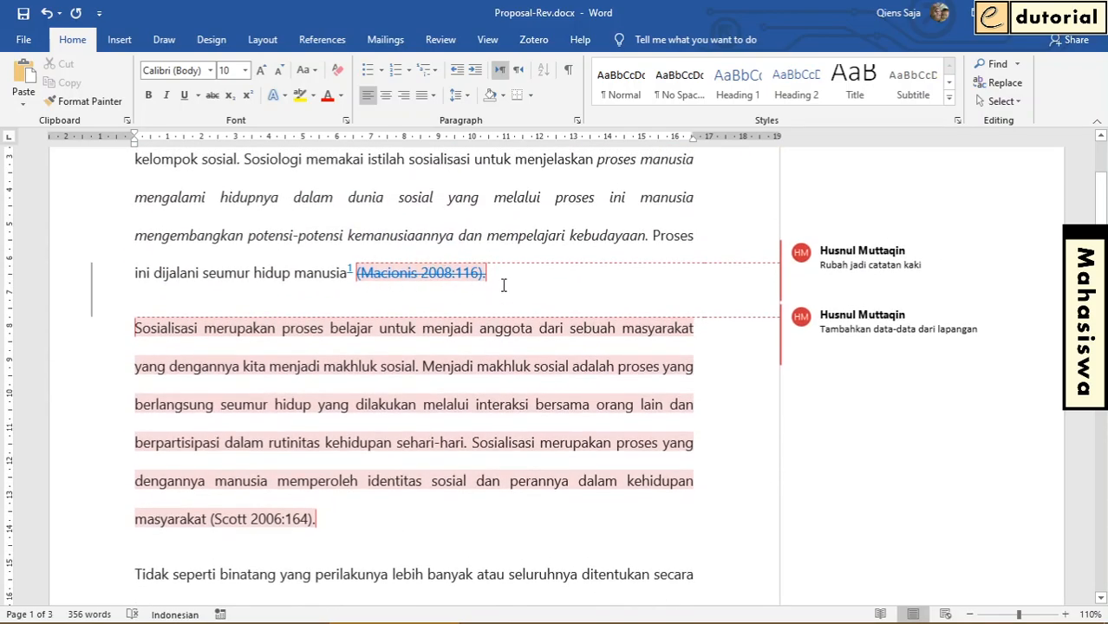
{"action": "scroll", "coordinate": [434, 411], "scroll_direction": "down", "scroll_amount": 3}
{"action": "scroll", "coordinate": [381, 429], "scroll_direction": "down", "scroll_amount": 6}
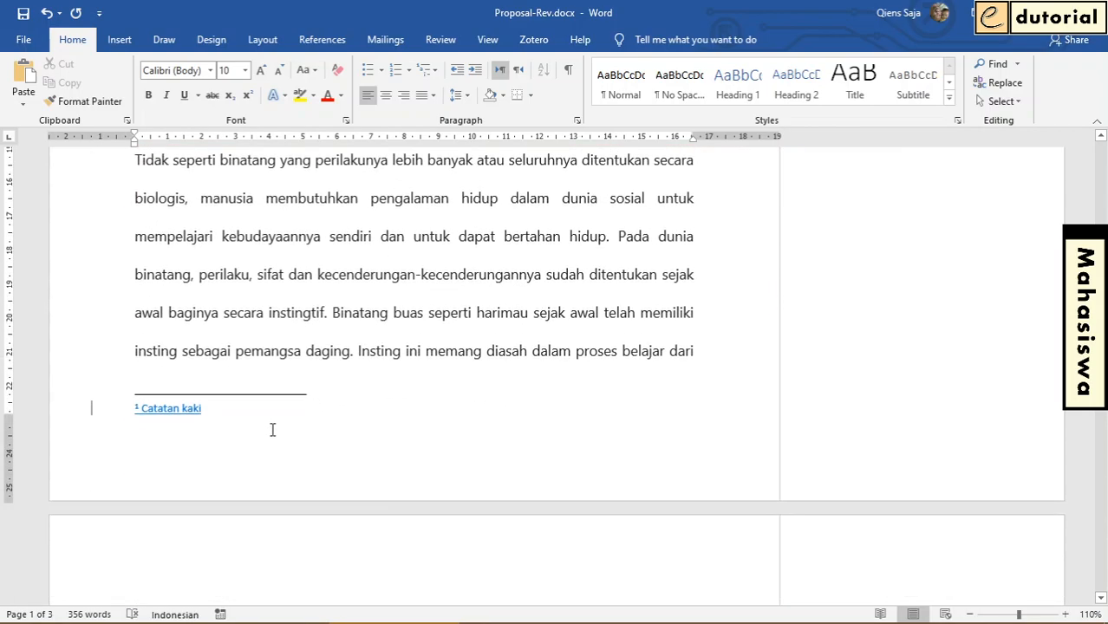
{"action": "left_click", "coordinate": [209, 408]}
Add a new paragraph reading "Data dari lapangan" below the commented second paragraph
{"action": "scroll", "coordinate": [462, 343], "scroll_direction": "up", "scroll_amount": 5}
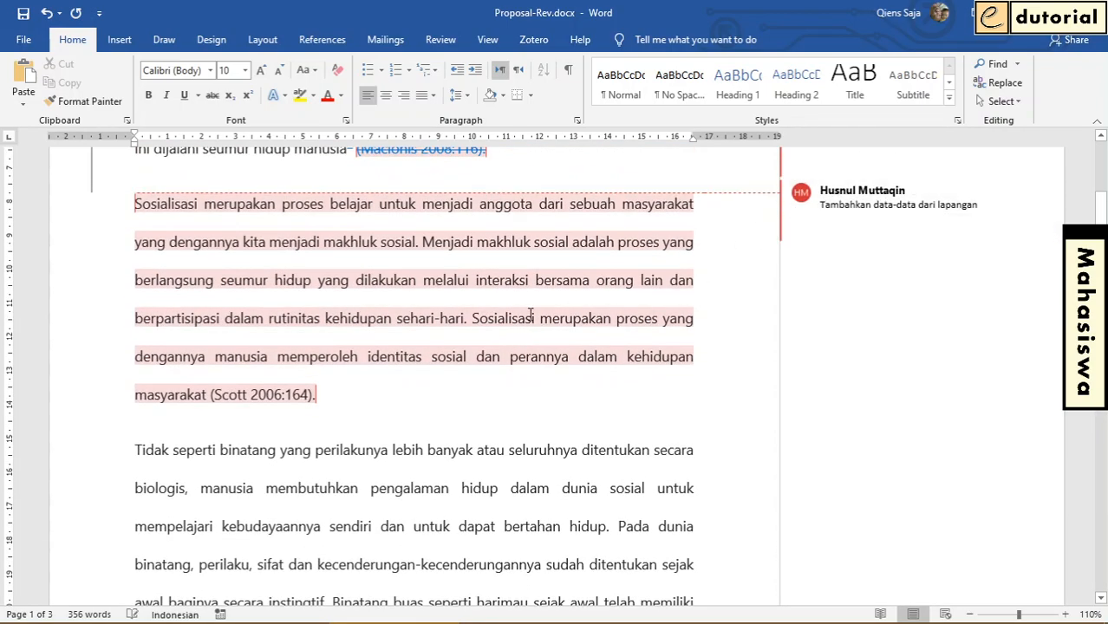
{"action": "left_click", "coordinate": [352, 393]}
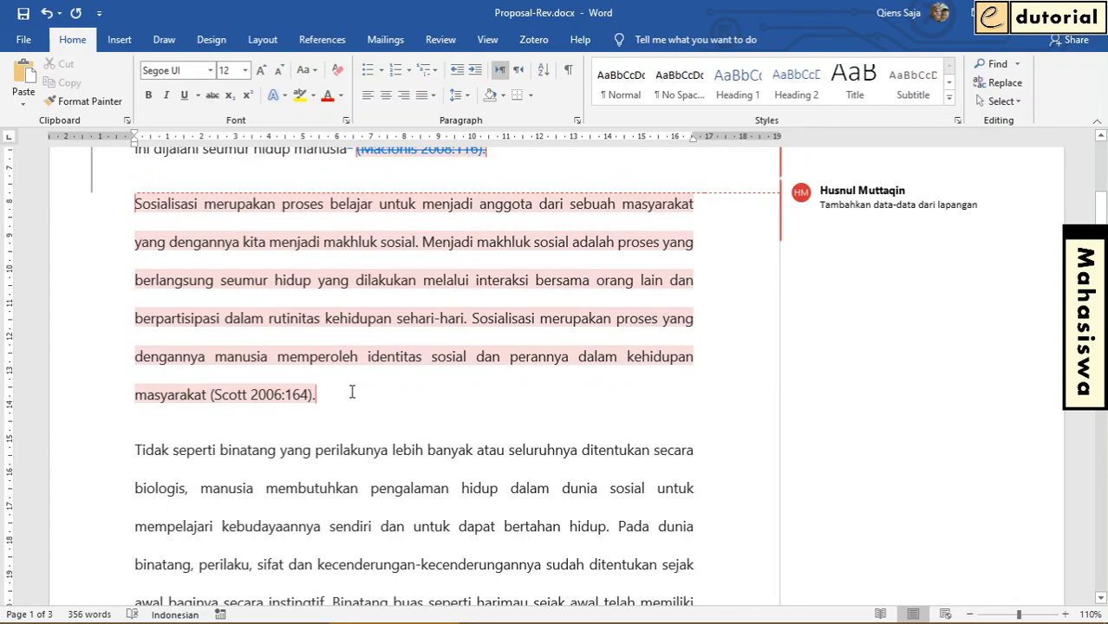
{"action": "key", "text": "Return"}
{"action": "key", "text": "Caps_Lock"}
{"action": "type", "text": "D"}
{"action": "key", "text": "Caps_Lock"}
{"action": "type", "text": "ata dari lapangan"}
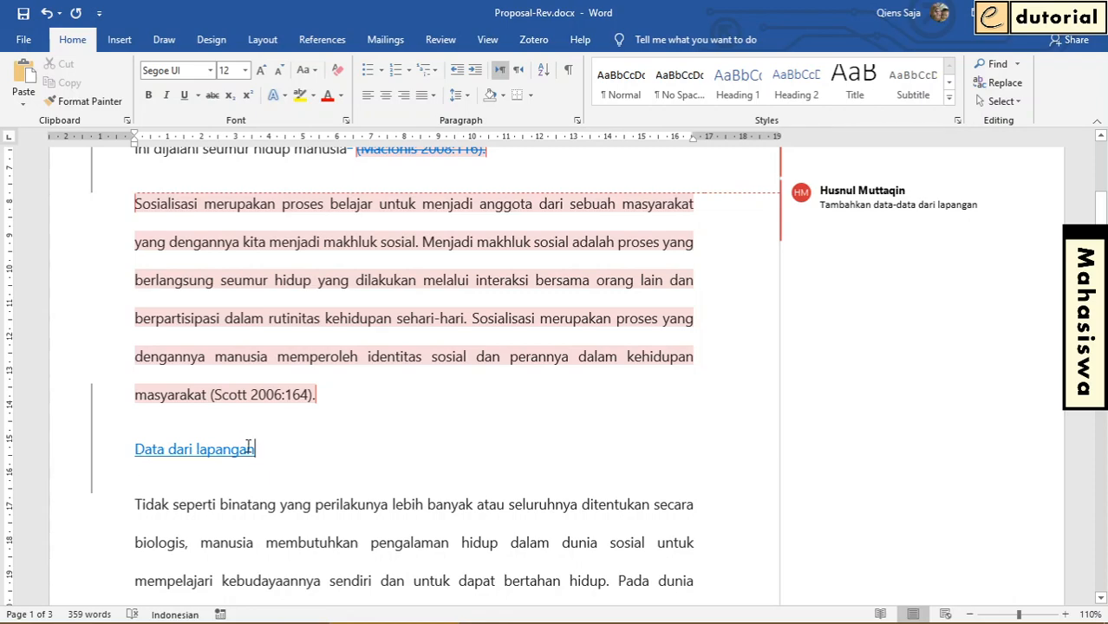
Change the font of the paragraph starting "Tidak seperti binatang" to Times New Roman (Headings)
{"action": "scroll", "coordinate": [260, 447], "scroll_direction": "down", "scroll_amount": 2}
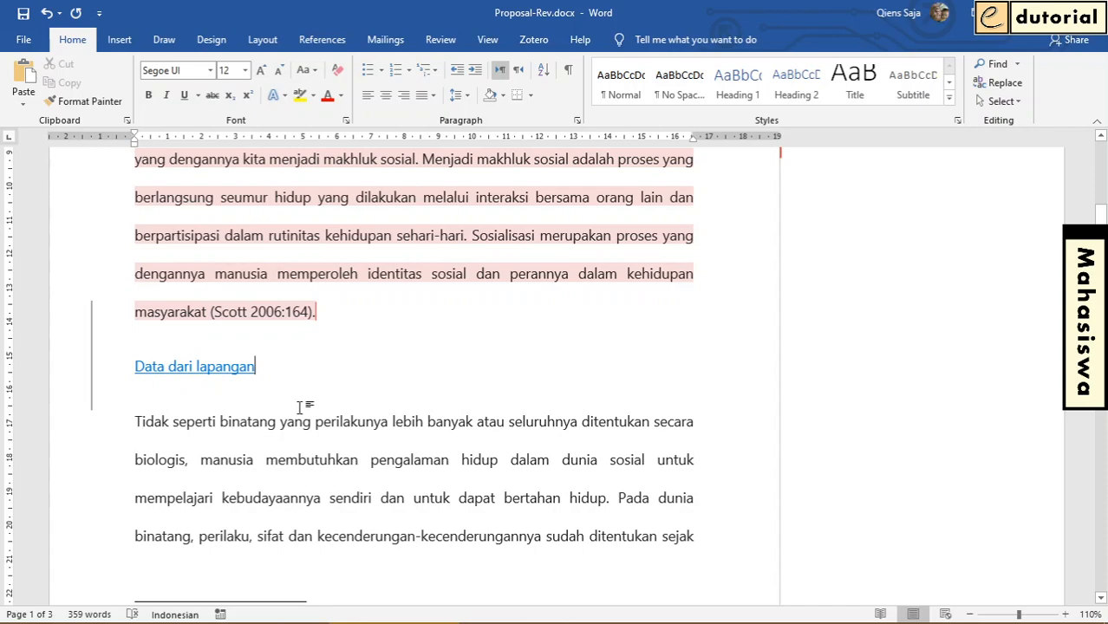
{"action": "scroll", "coordinate": [364, 425], "scroll_direction": "down", "scroll_amount": 3}
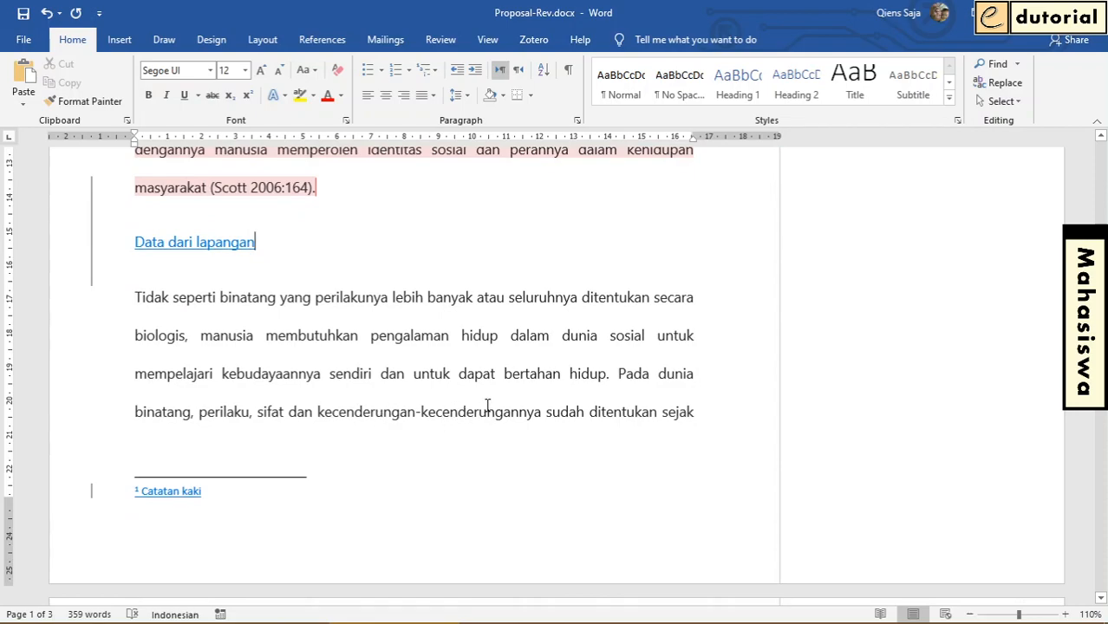
{"action": "triple_click", "coordinate": [485, 335]}
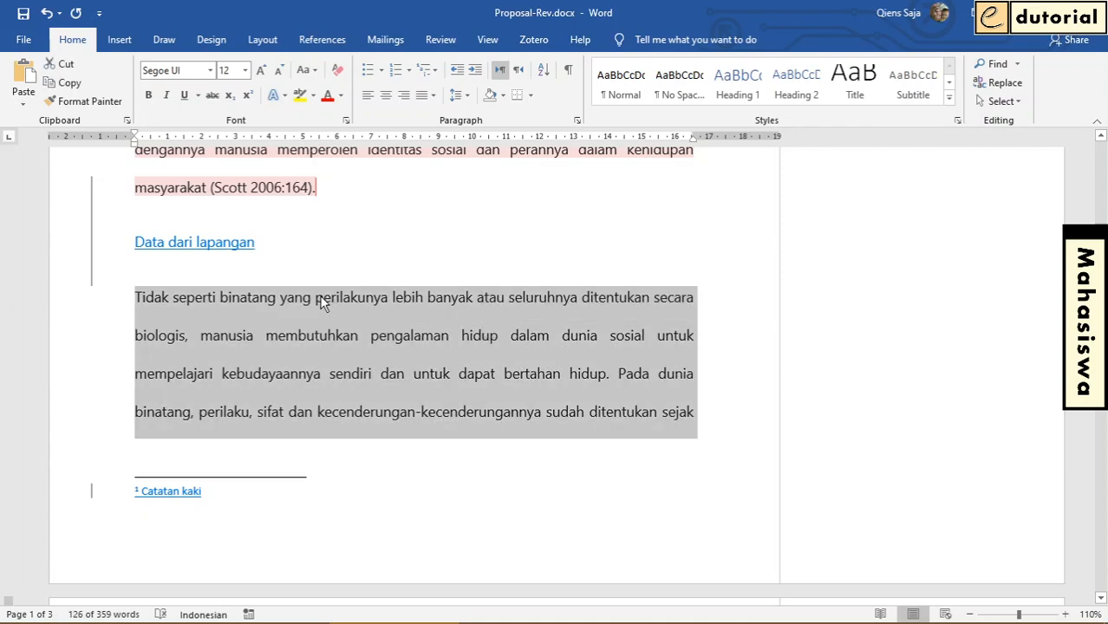
{"action": "left_click", "coordinate": [210, 70]}
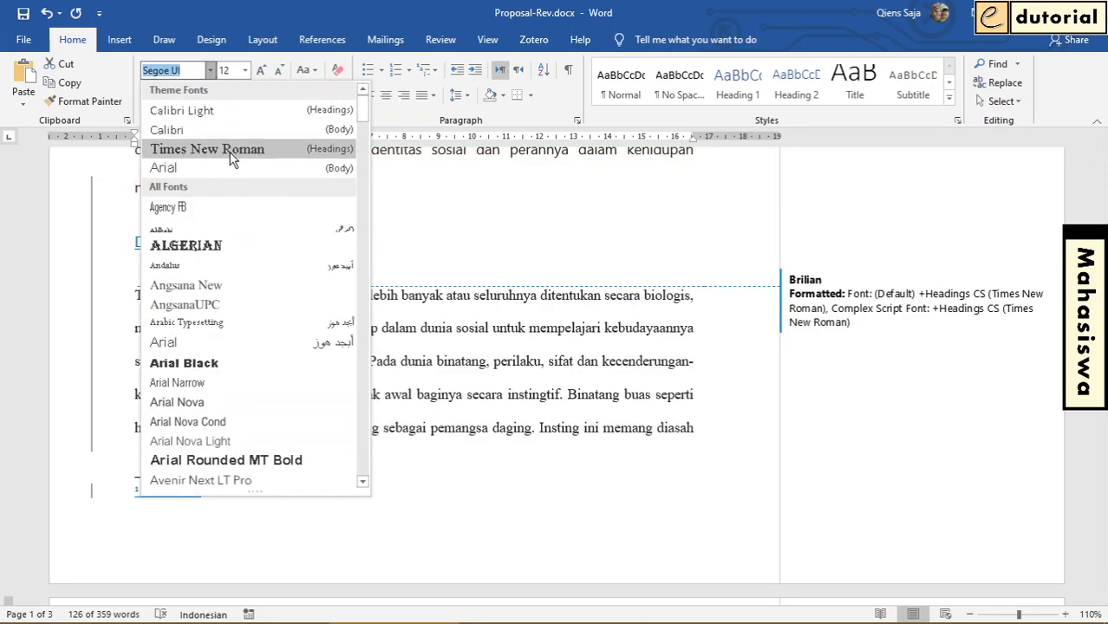
{"action": "left_click", "coordinate": [232, 154]}
{"action": "left_click", "coordinate": [407, 358]}
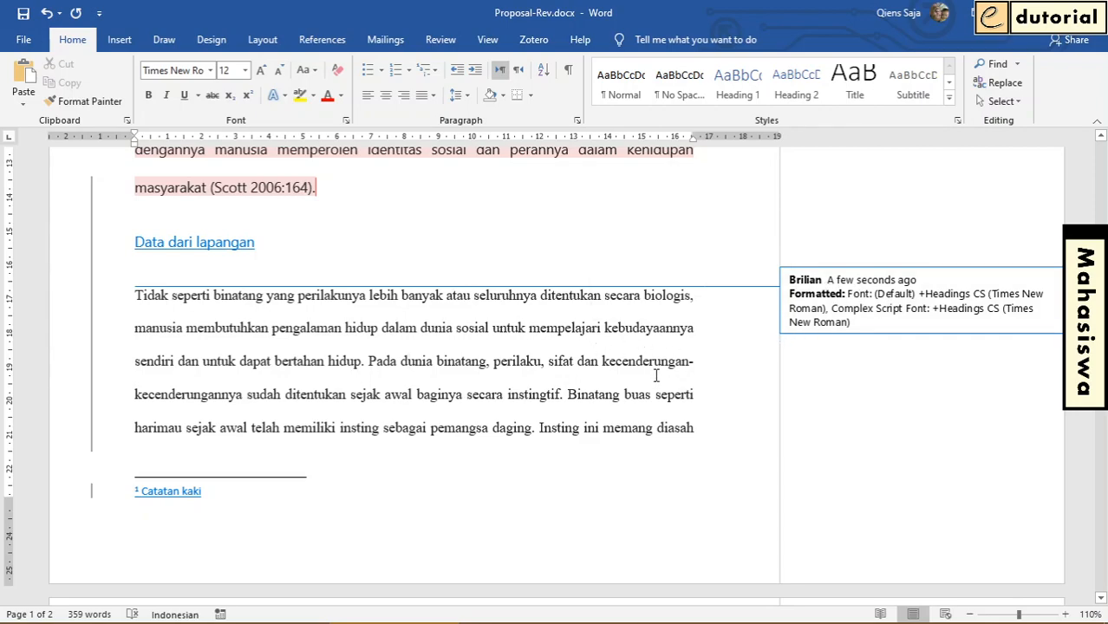
Examine the tracked font change on the "Tidak seperti binatang" paragraph and the supervisor's comment on the "Sosialisasi" paragraph
{"action": "scroll", "coordinate": [609, 330], "scroll_direction": "up", "scroll_amount": 3}
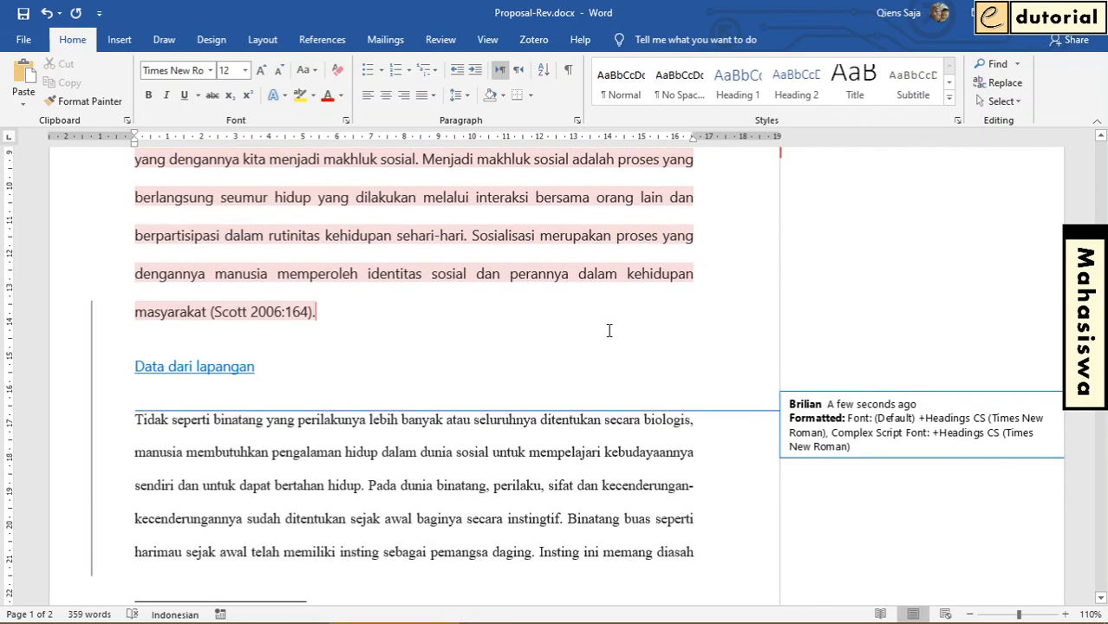
{"action": "scroll", "coordinate": [609, 331], "scroll_direction": "up", "scroll_amount": 3}
{"action": "scroll", "coordinate": [609, 331], "scroll_direction": "down", "scroll_amount": 3}
{"action": "scroll", "coordinate": [609, 330], "scroll_direction": "down", "scroll_amount": 2}
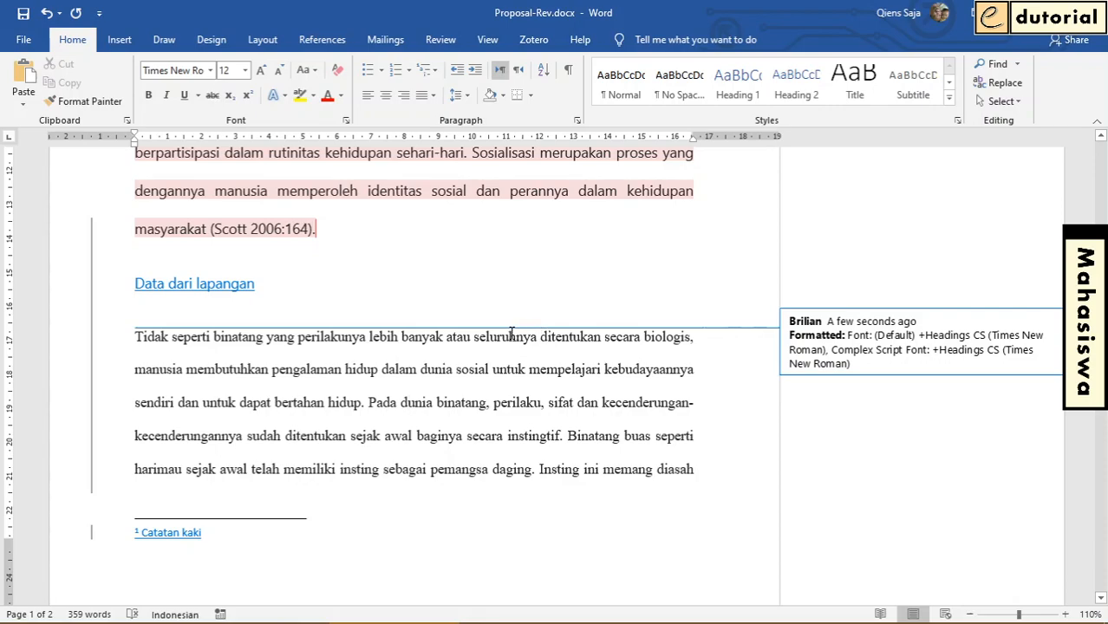
{"action": "mouse_move", "coordinate": [512, 334]}
{"action": "mouse_move", "coordinate": [464, 355]}
{"action": "mouse_move", "coordinate": [545, 355]}
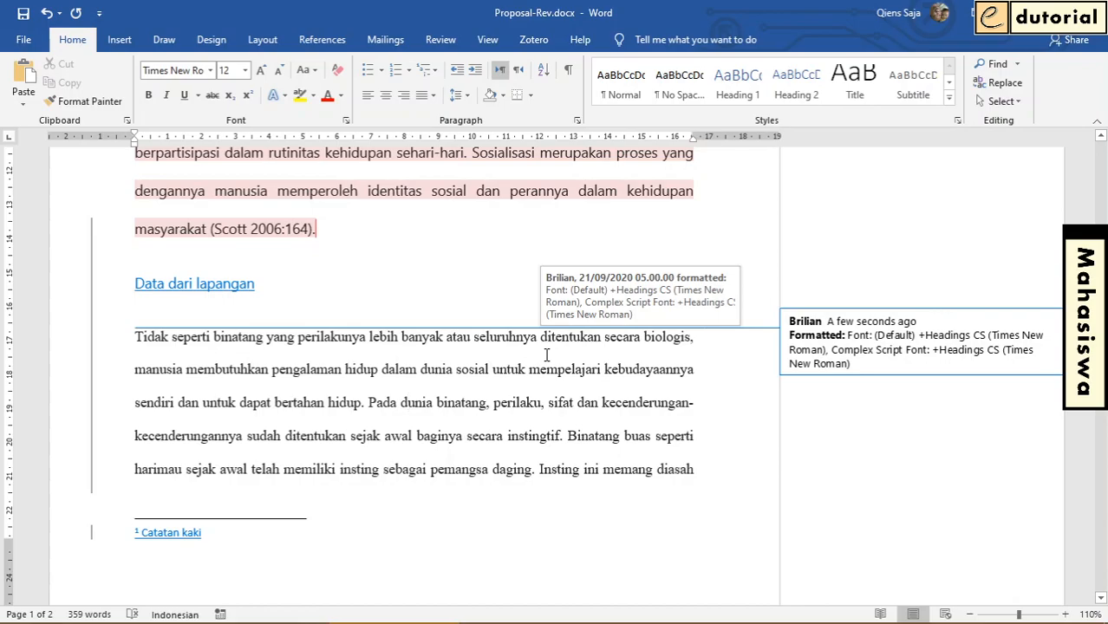
{"action": "scroll", "coordinate": [669, 423], "scroll_direction": "up", "scroll_amount": 3}
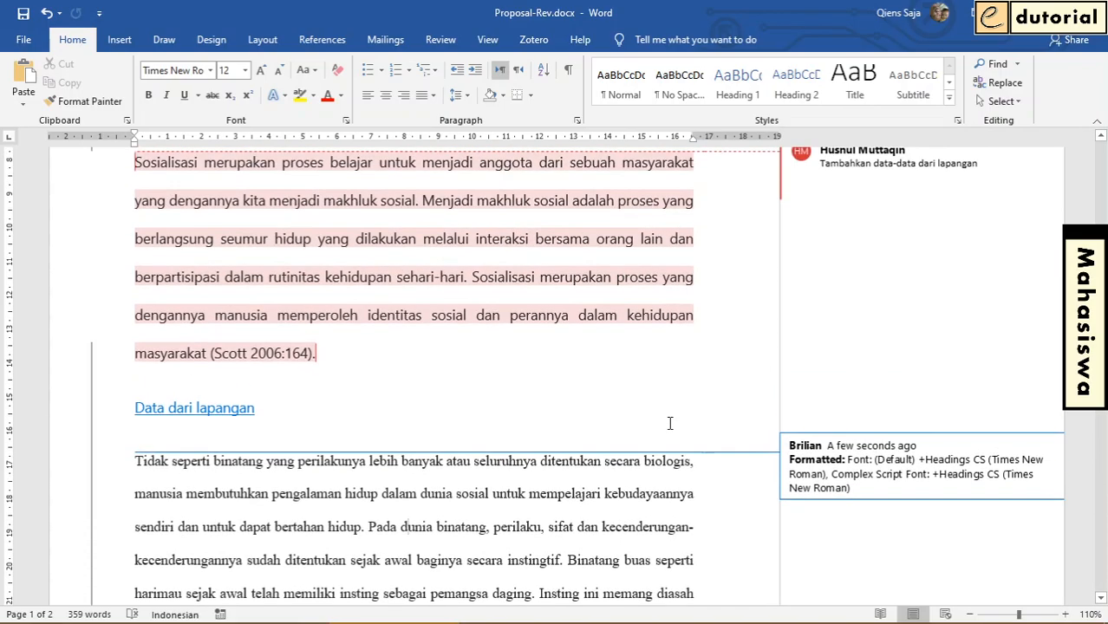
{"action": "scroll", "coordinate": [669, 423], "scroll_direction": "up", "scroll_amount": 3}
{"action": "mouse_move", "coordinate": [613, 381]}
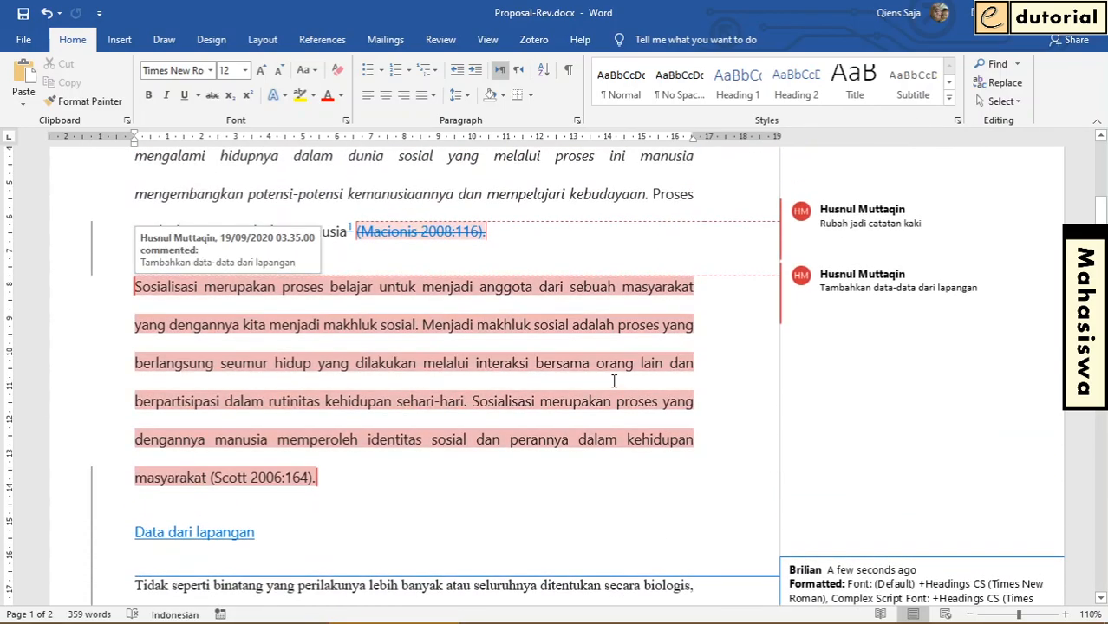
Reply "Sudah saya bahas di bagian lain" to the supervisor's comment on the "Manusialah yang membangun dunianya sendiri" passage
{"action": "scroll", "coordinate": [680, 392], "scroll_direction": "down", "scroll_amount": 15}
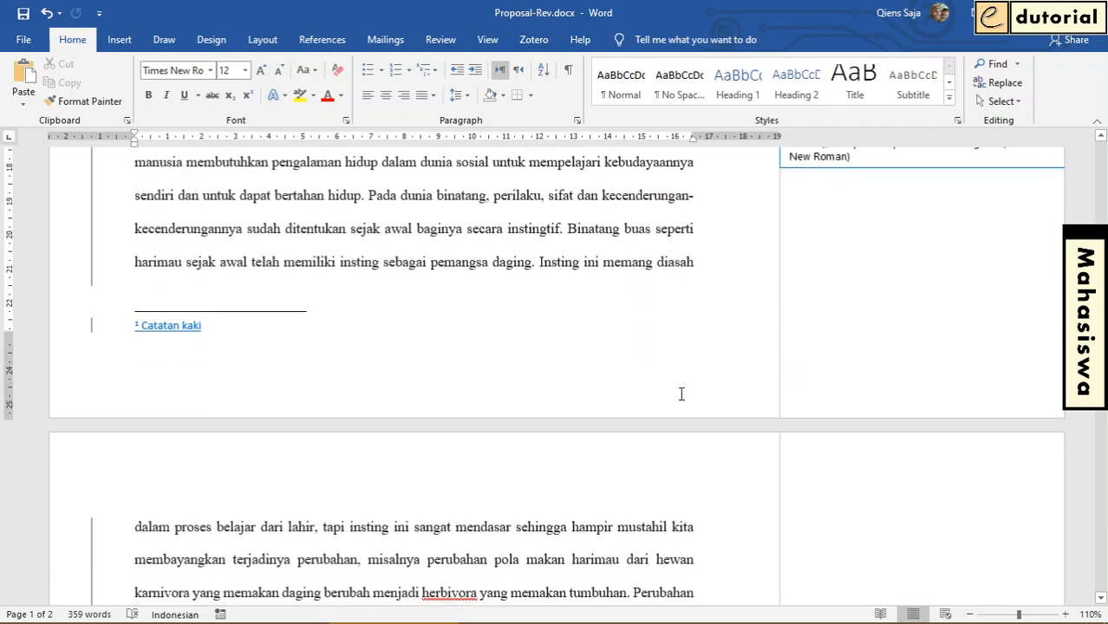
{"action": "scroll", "coordinate": [682, 394], "scroll_direction": "down", "scroll_amount": 9}
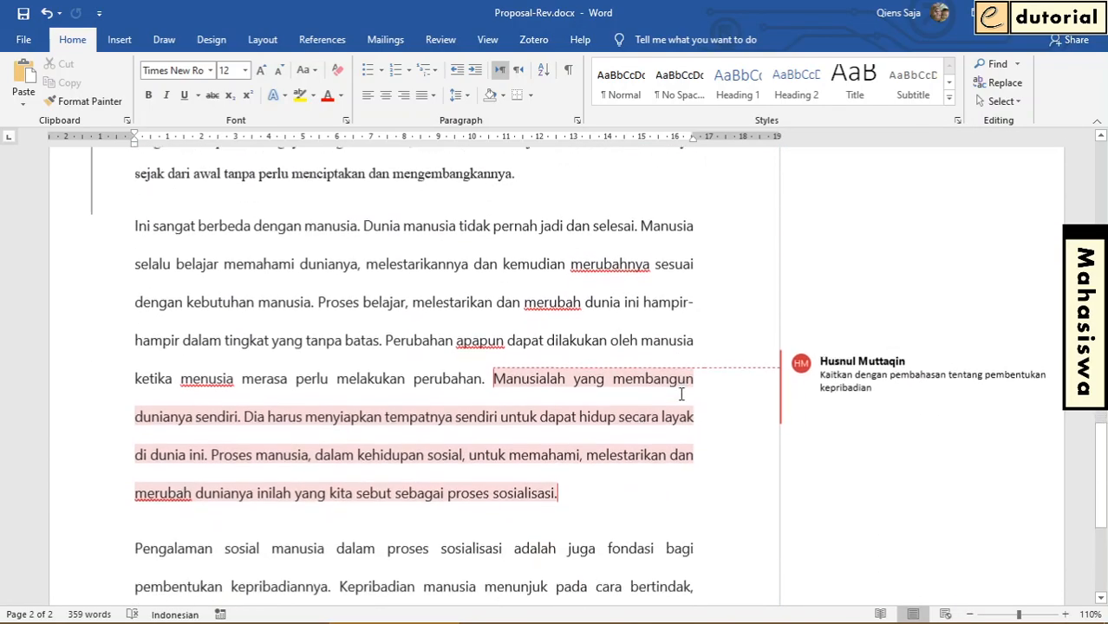
{"action": "scroll", "coordinate": [682, 394], "scroll_direction": "down", "scroll_amount": 2}
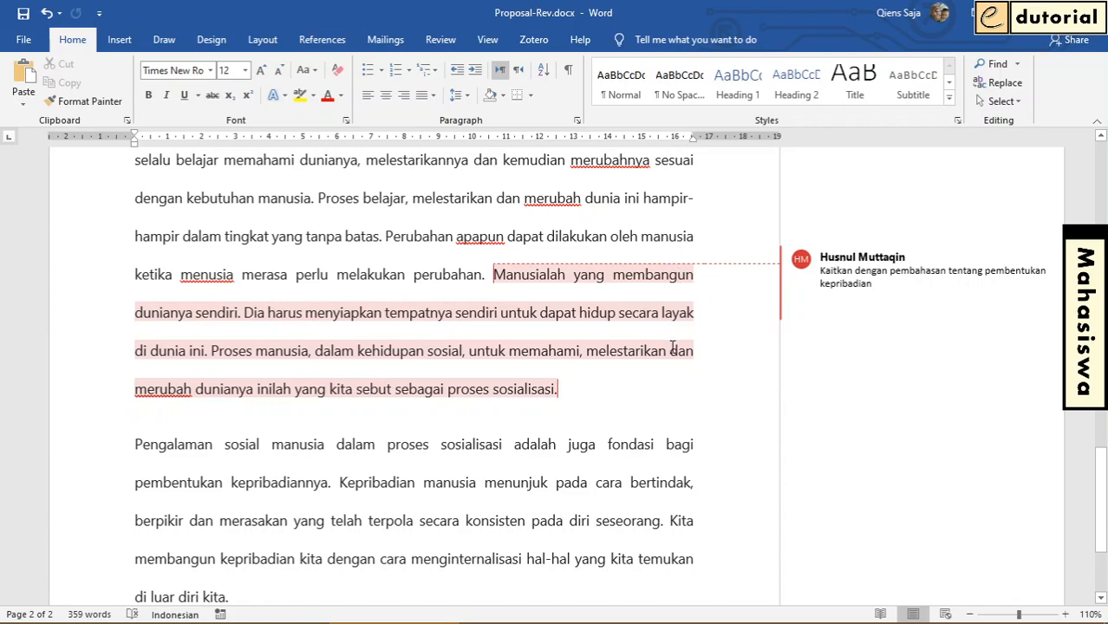
{"action": "mouse_move", "coordinate": [673, 347]}
{"action": "mouse_move", "coordinate": [837, 317]}
{"action": "mouse_move", "coordinate": [880, 302]}
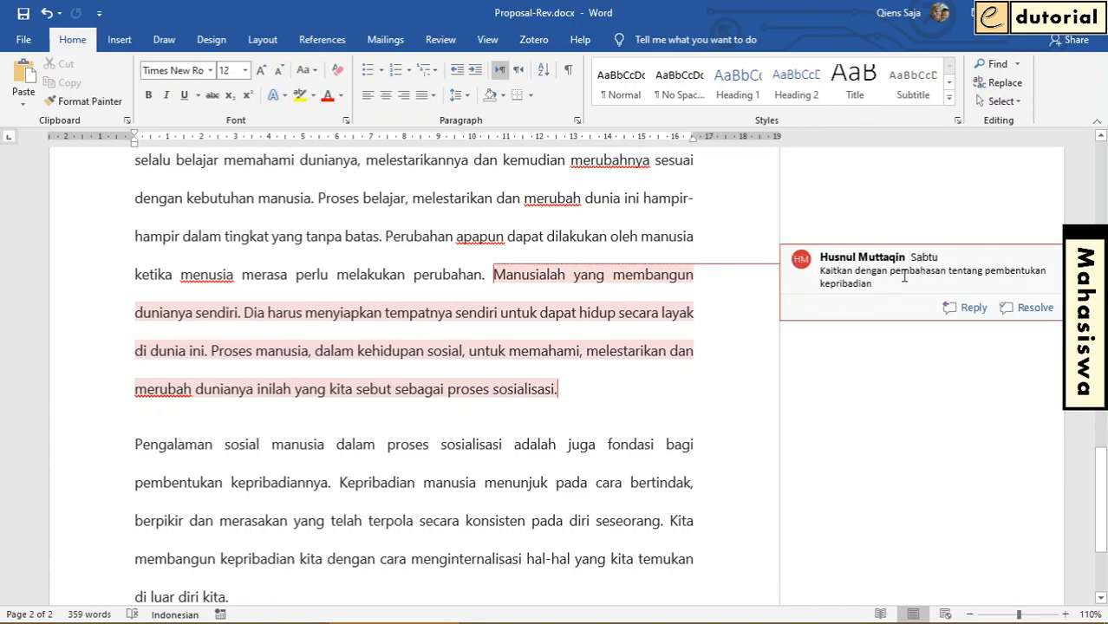
{"action": "left_click", "coordinate": [971, 309]}
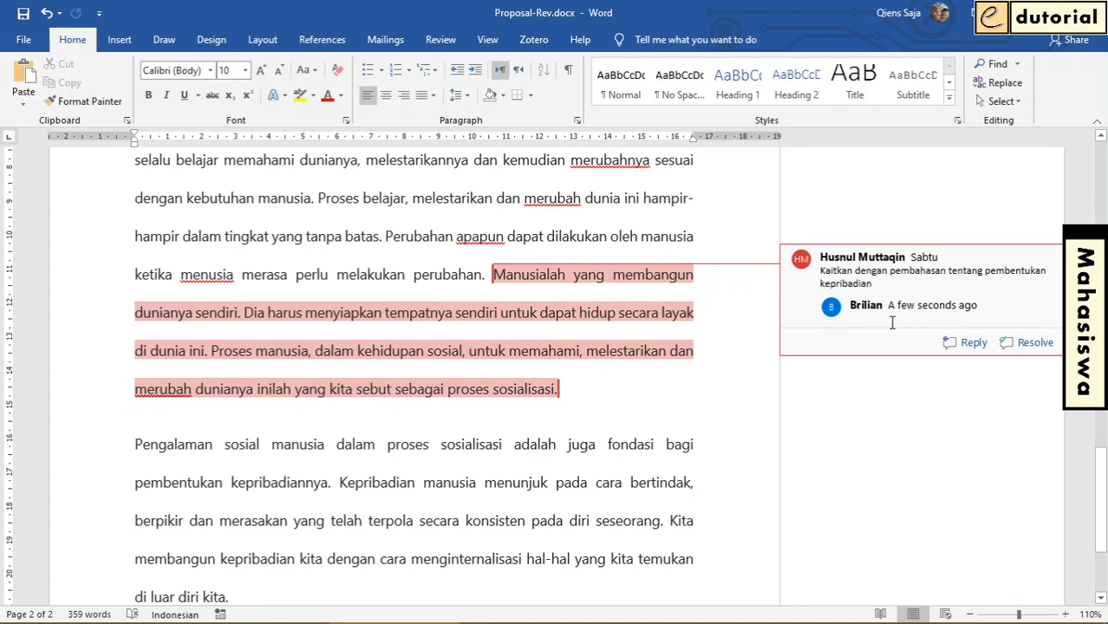
{"action": "type", "text": "Su"}
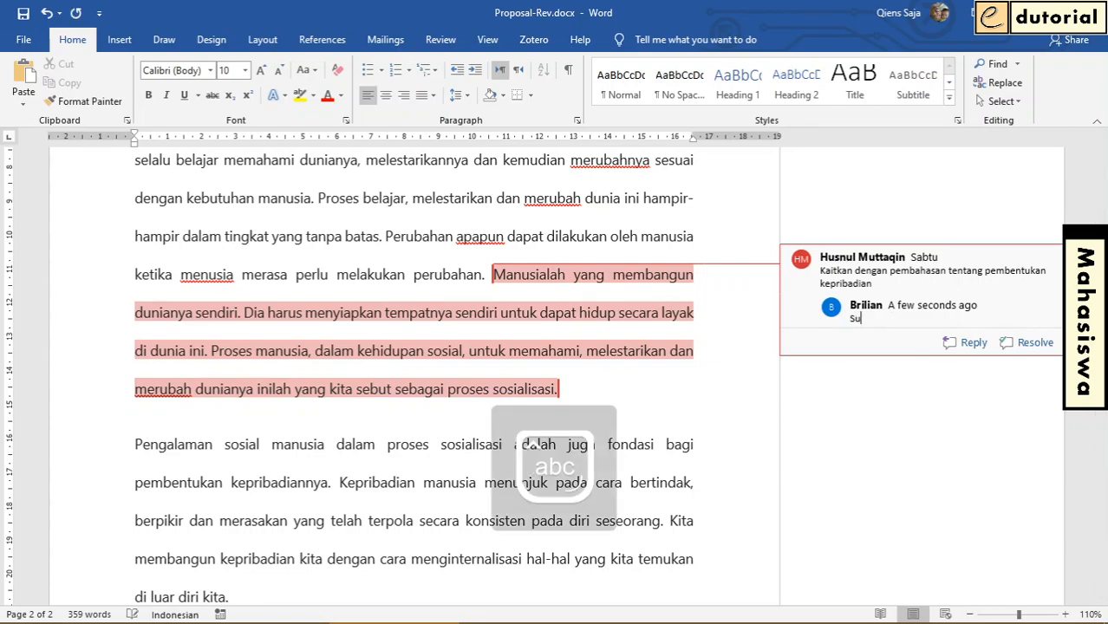
{"action": "type", "text": "dah saya bahas di bagian"}
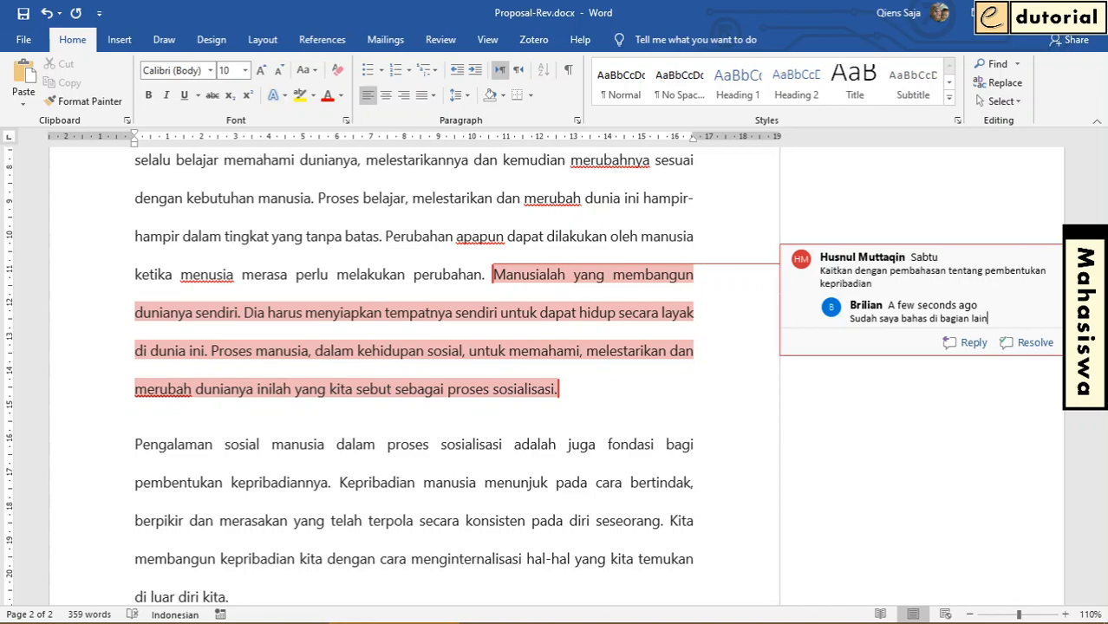
{"action": "type", "text": " lain"}
{"action": "left_click", "coordinate": [703, 236]}
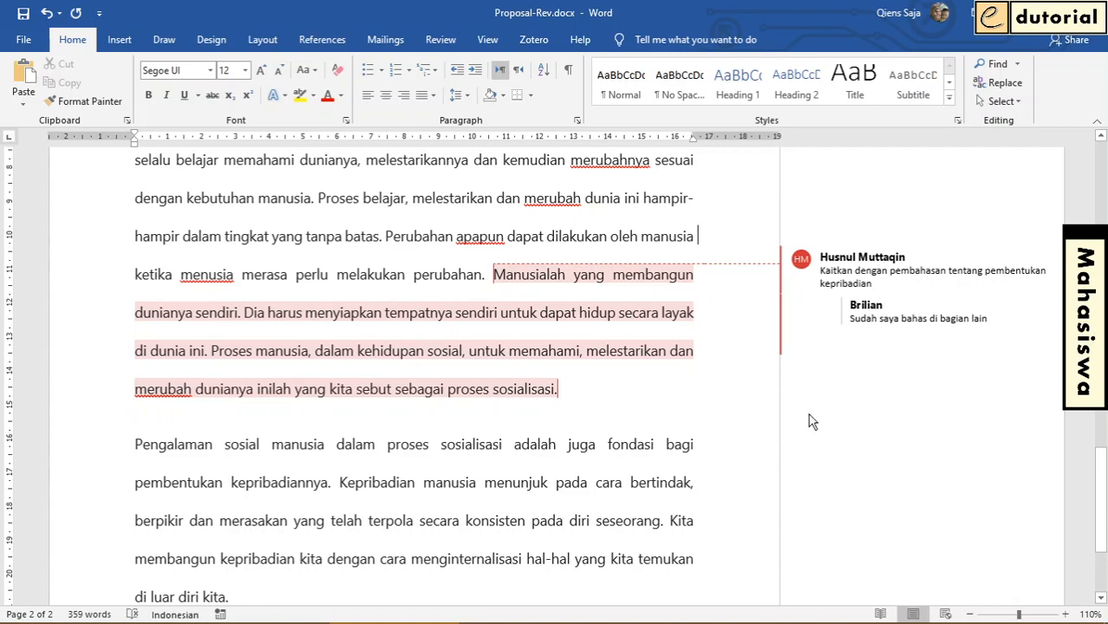
Add a separate new comment reading "sakjdgaskfjkdsa" to the passage from "Manusialah yang membangun" through "proses sosialisasi."
{"action": "mouse_move", "coordinate": [907, 338]}
{"action": "mouse_move", "coordinate": [605, 326]}
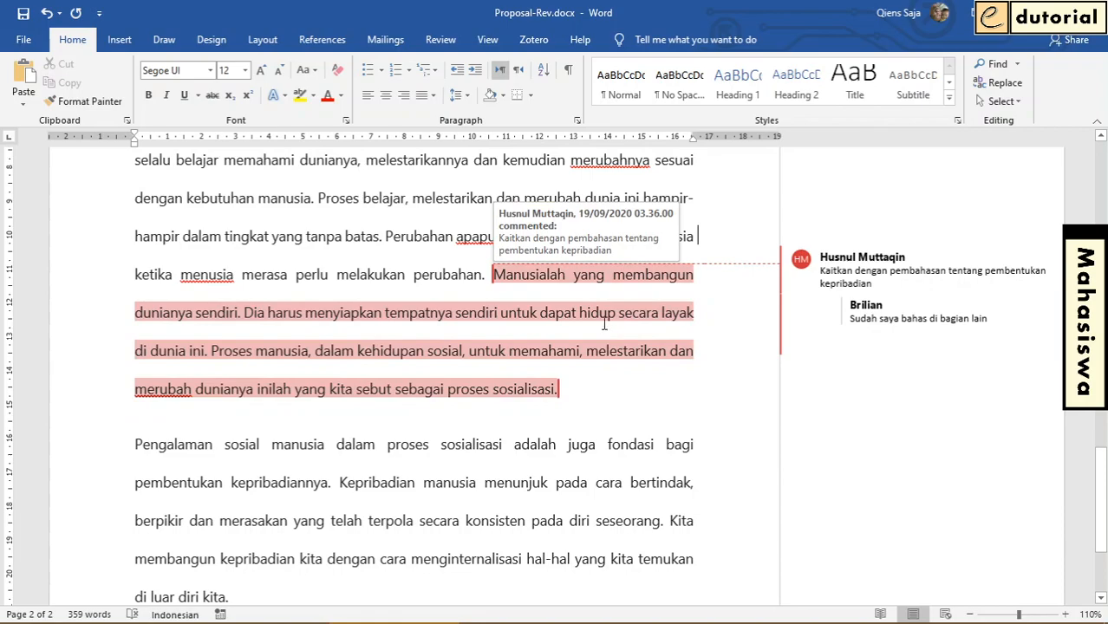
{"action": "mouse_move", "coordinate": [835, 310]}
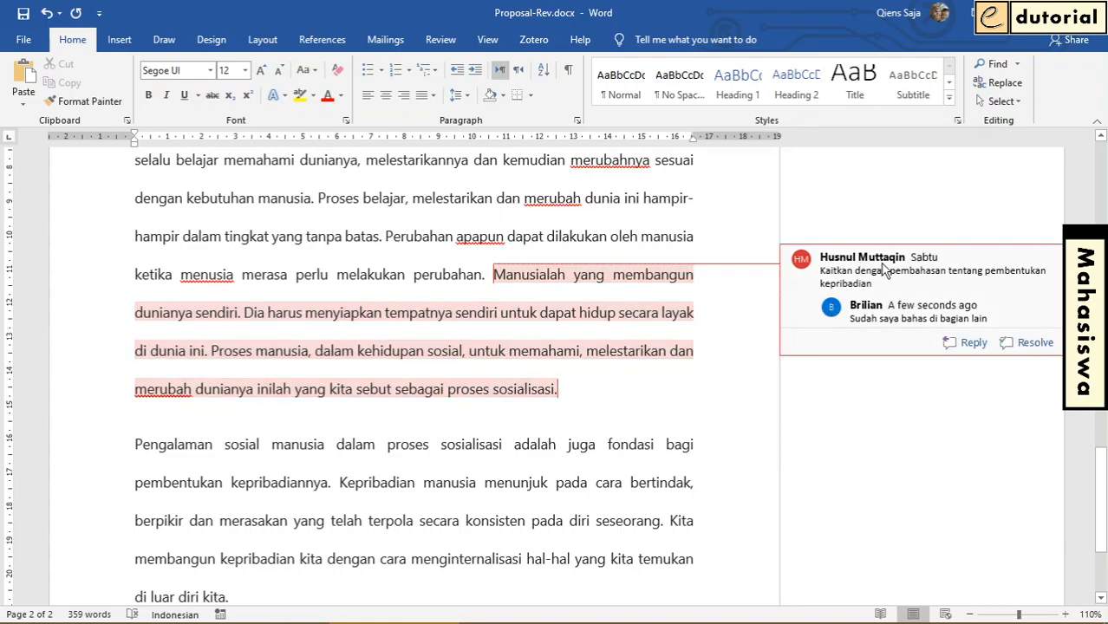
{"action": "mouse_move", "coordinate": [493, 274]}
{"action": "left_click_drag", "start_coordinate": [493, 274], "coordinate": [581, 389]}
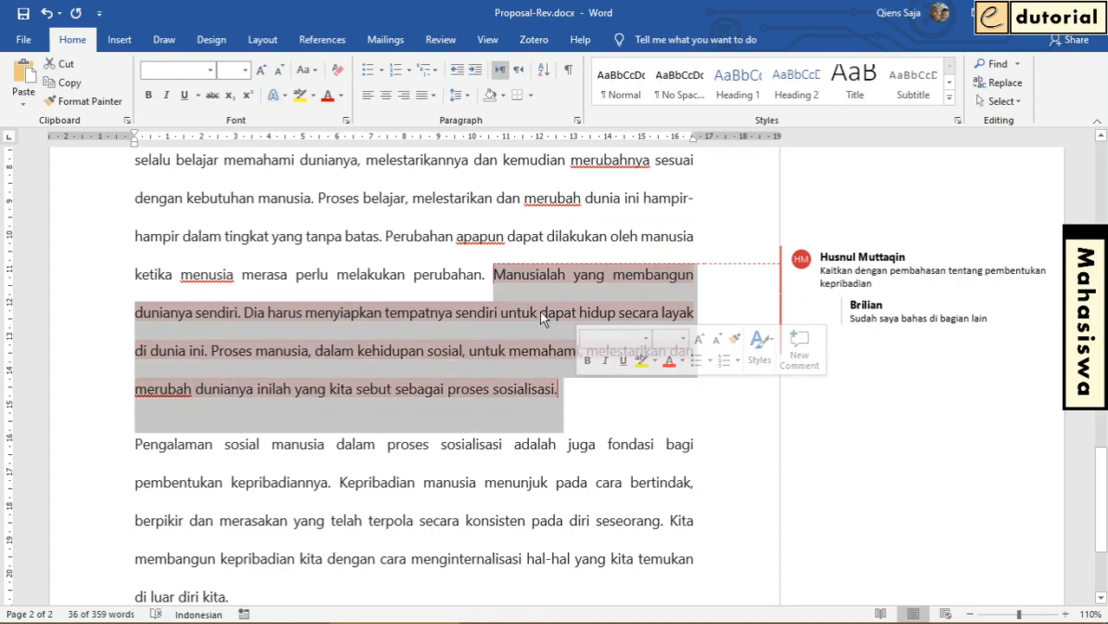
{"action": "mouse_move", "coordinate": [547, 287]}
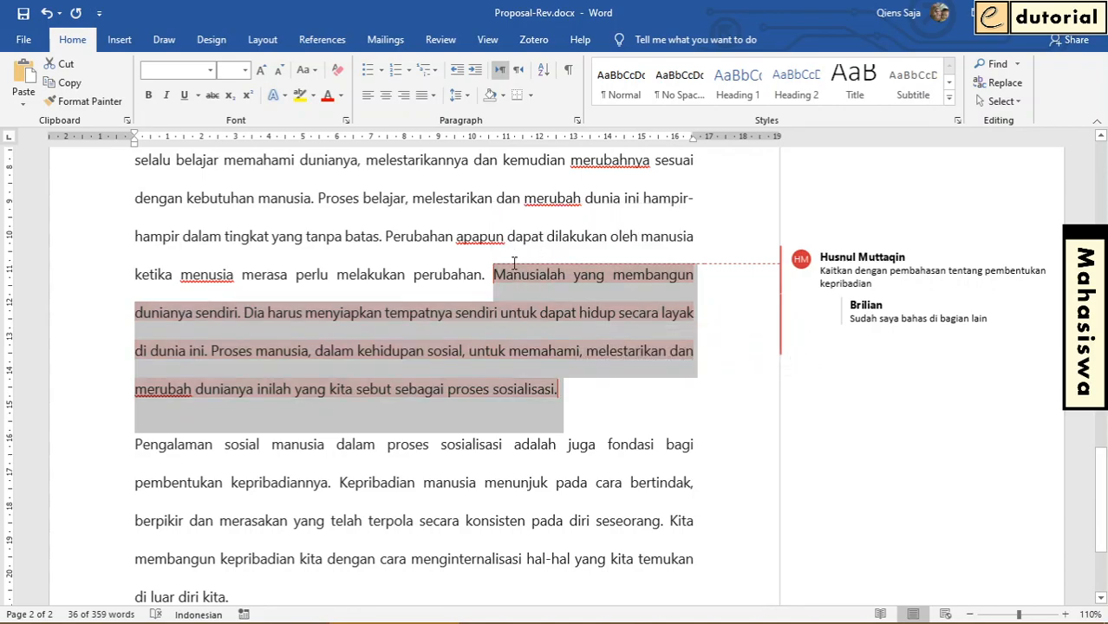
{"action": "left_click", "coordinate": [439, 39]}
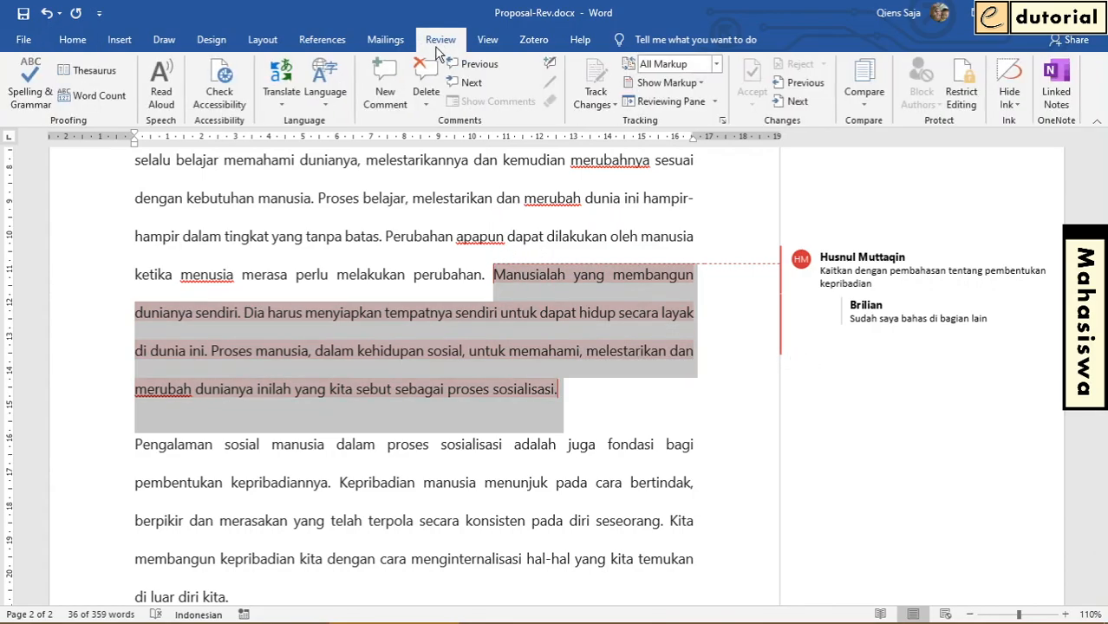
{"action": "left_click", "coordinate": [388, 102]}
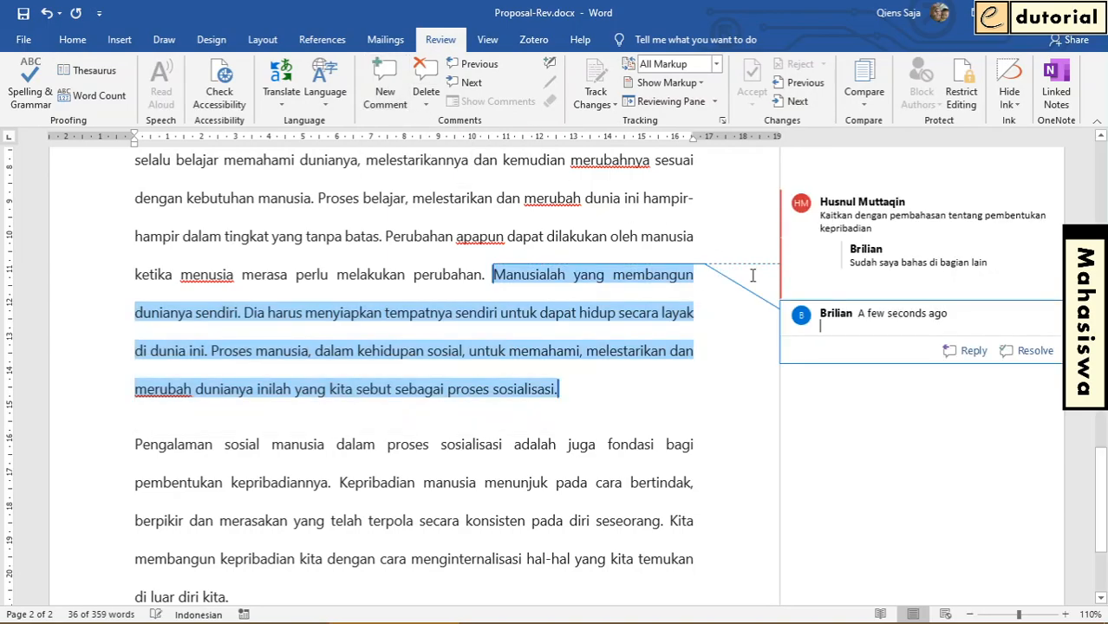
{"action": "type", "text": "sakjdgaskfjkdsa"}
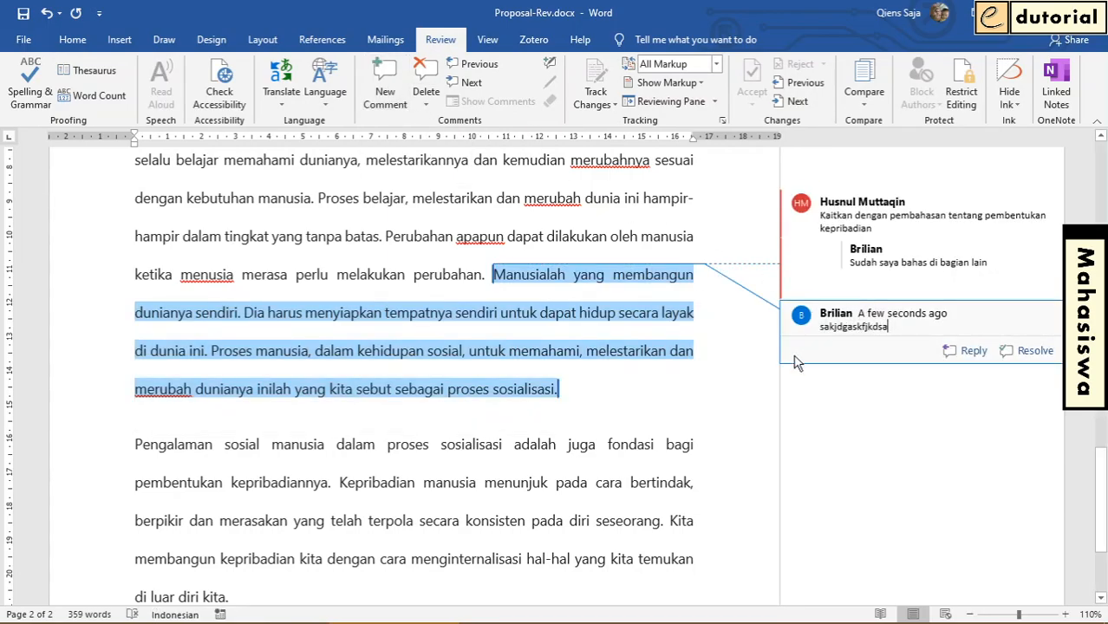
{"action": "left_click", "coordinate": [679, 348]}
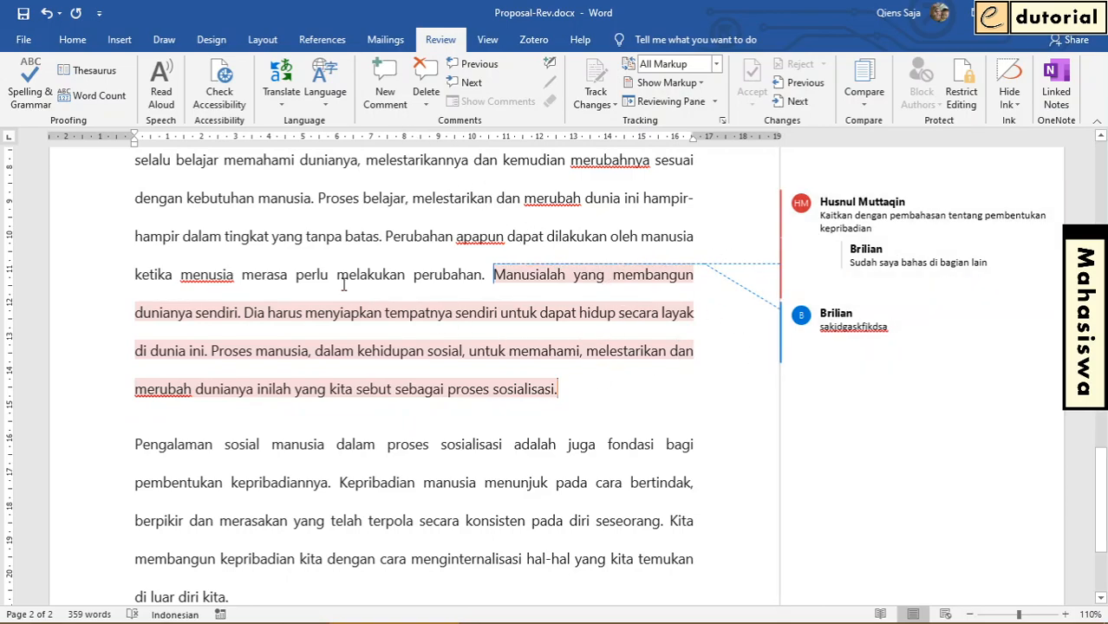
Examine the comments and tracked revisions from the document's start through the reformatted "Tidak seperti binatang" paragraph
{"action": "scroll", "coordinate": [379, 299], "scroll_direction": "up", "scroll_amount": 10}
{"action": "scroll", "coordinate": [403, 301], "scroll_direction": "up", "scroll_amount": 10}
{"action": "scroll", "coordinate": [500, 341], "scroll_direction": "up", "scroll_amount": 3}
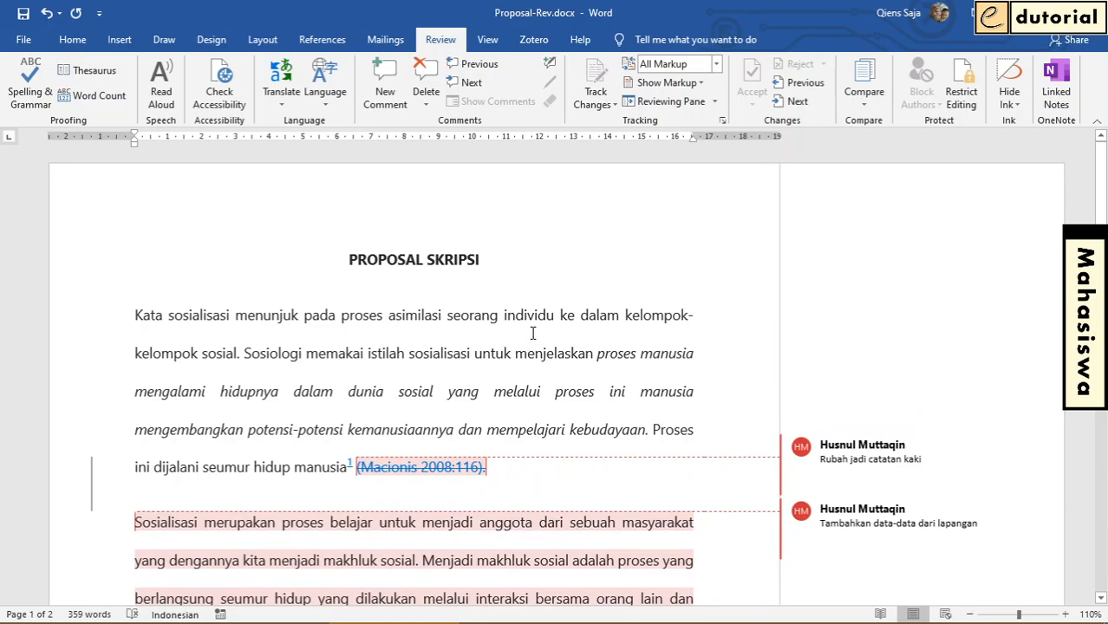
{"action": "scroll", "coordinate": [533, 333], "scroll_direction": "down", "scroll_amount": 7}
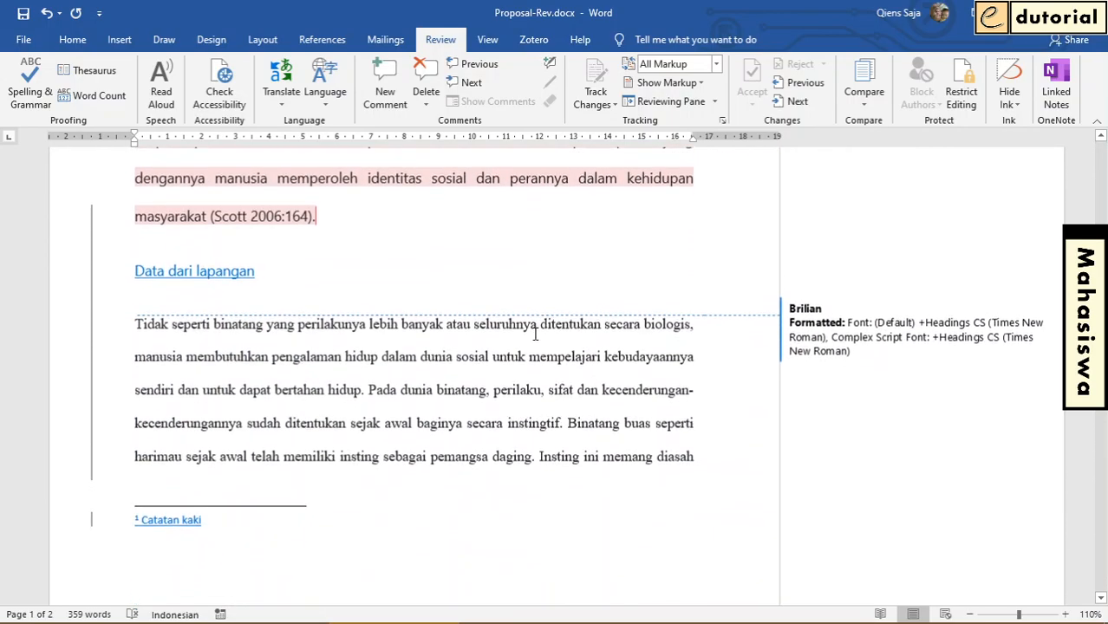
{"action": "left_click", "coordinate": [536, 334]}
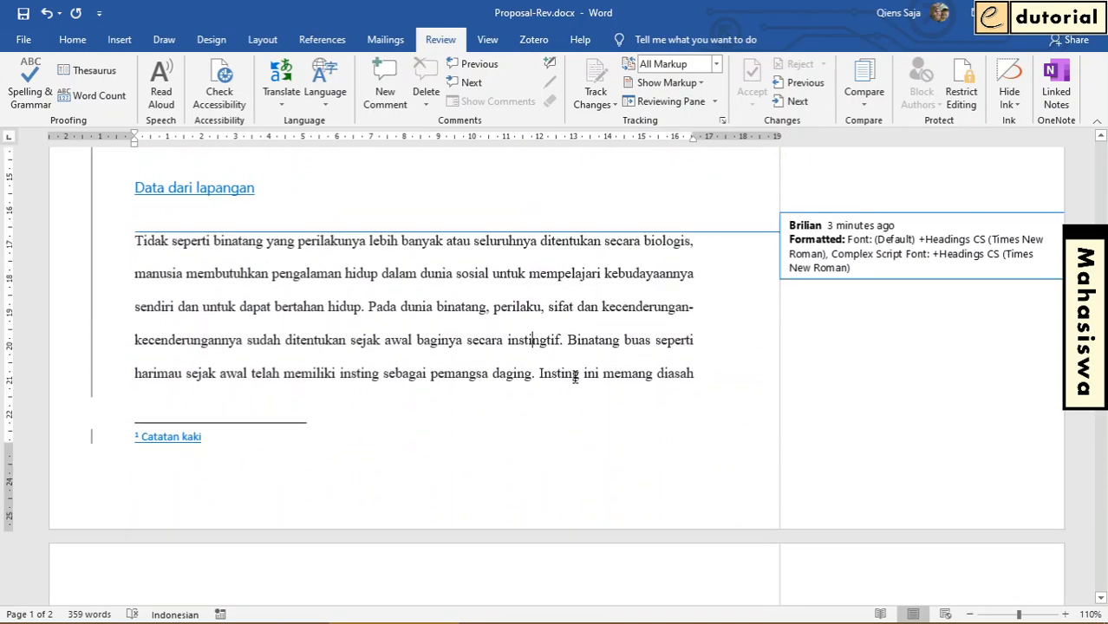
{"action": "mouse_move", "coordinate": [575, 376]}
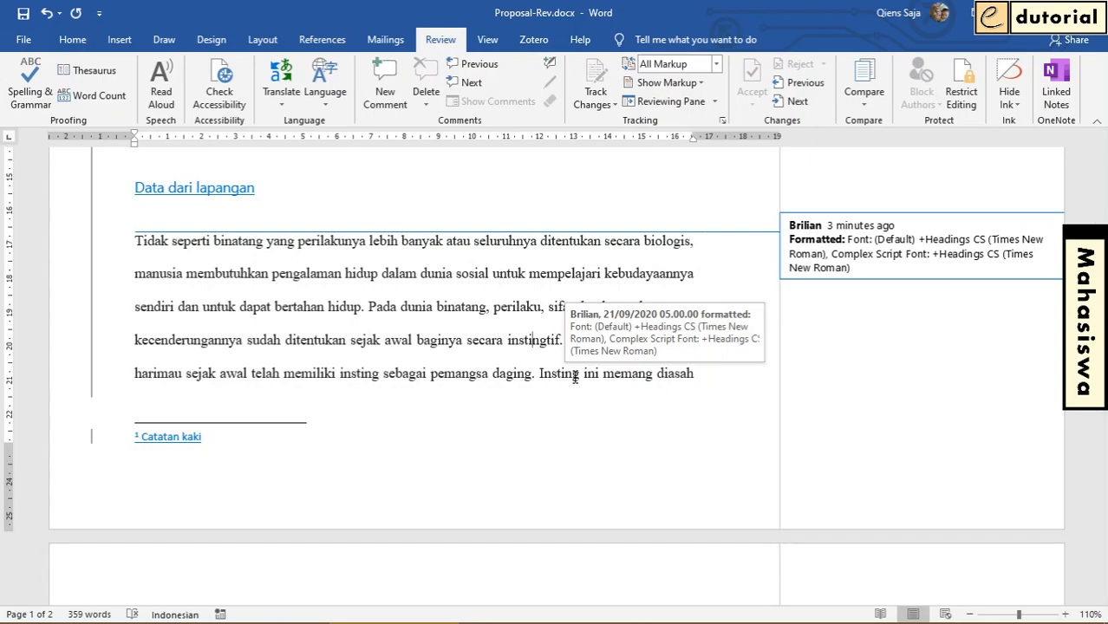
{"action": "mouse_move", "coordinate": [644, 300]}
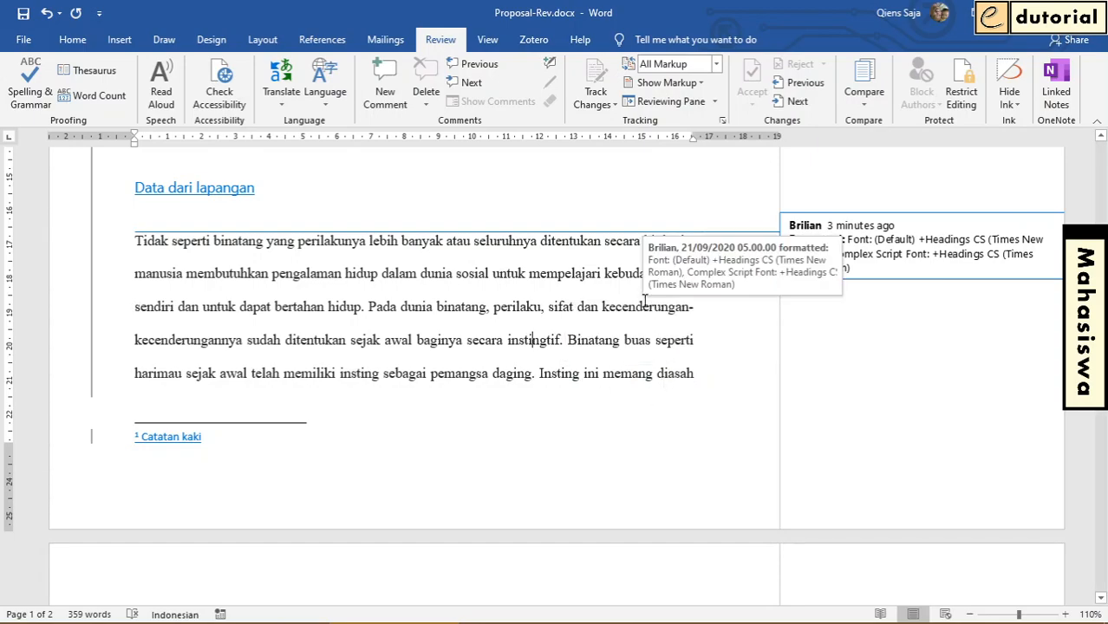
{"action": "mouse_move", "coordinate": [404, 604]}
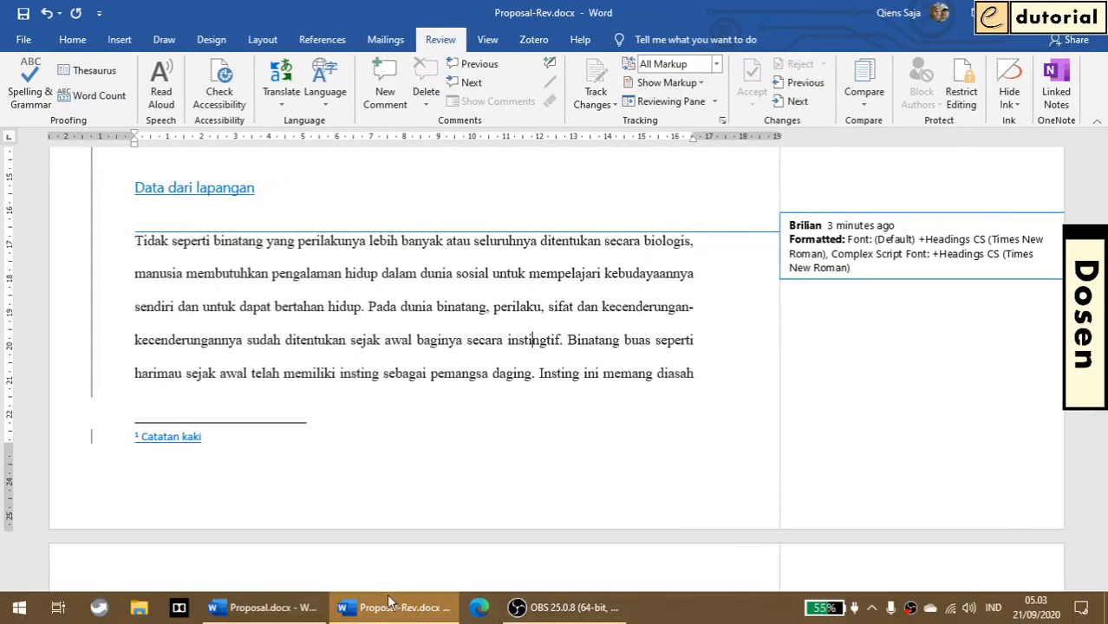
Look through the commented text in Proposal.docx, and return to the beginning of Proposal-Rev.docx
{"action": "left_click", "coordinate": [264, 607]}
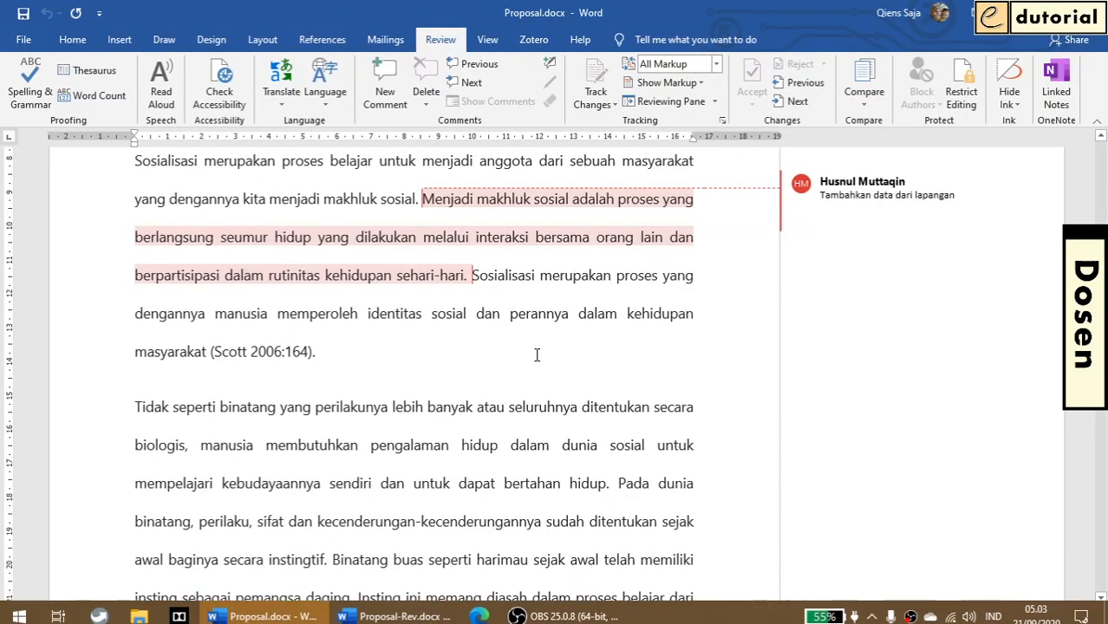
{"action": "left_click", "coordinate": [537, 354]}
{"action": "scroll", "coordinate": [537, 354], "scroll_direction": "up", "scroll_amount": 5}
{"action": "scroll", "coordinate": [445, 588], "scroll_direction": "down", "scroll_amount": 3}
{"action": "scroll", "coordinate": [445, 588], "scroll_direction": "down", "scroll_amount": 3}
{"action": "left_click", "coordinate": [395, 607]}
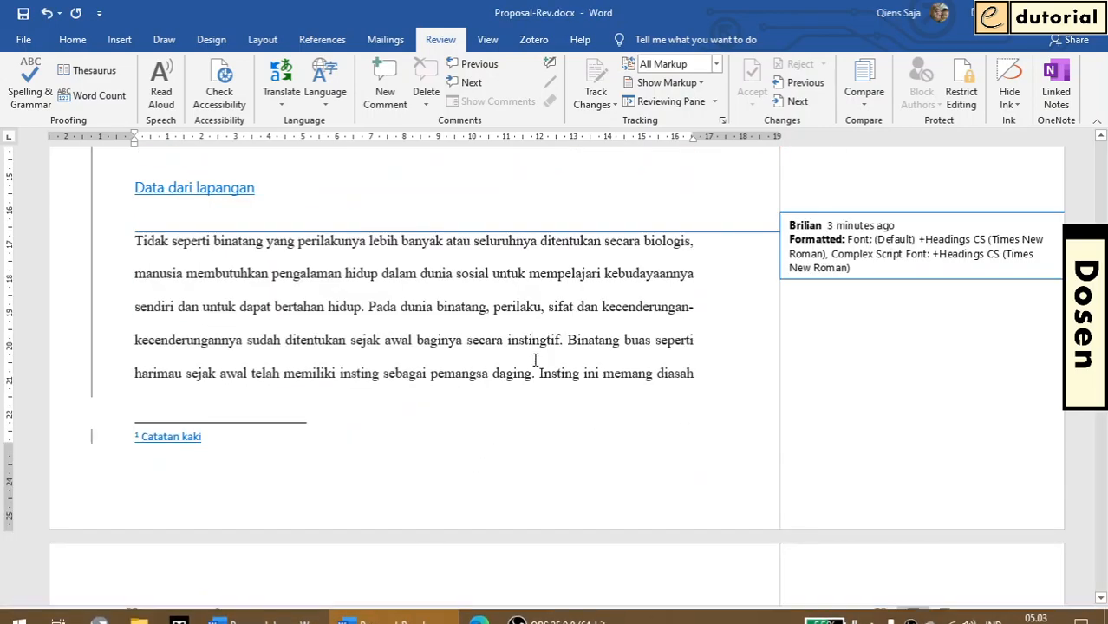
{"action": "scroll", "coordinate": [532, 362], "scroll_direction": "up", "scroll_amount": 7}
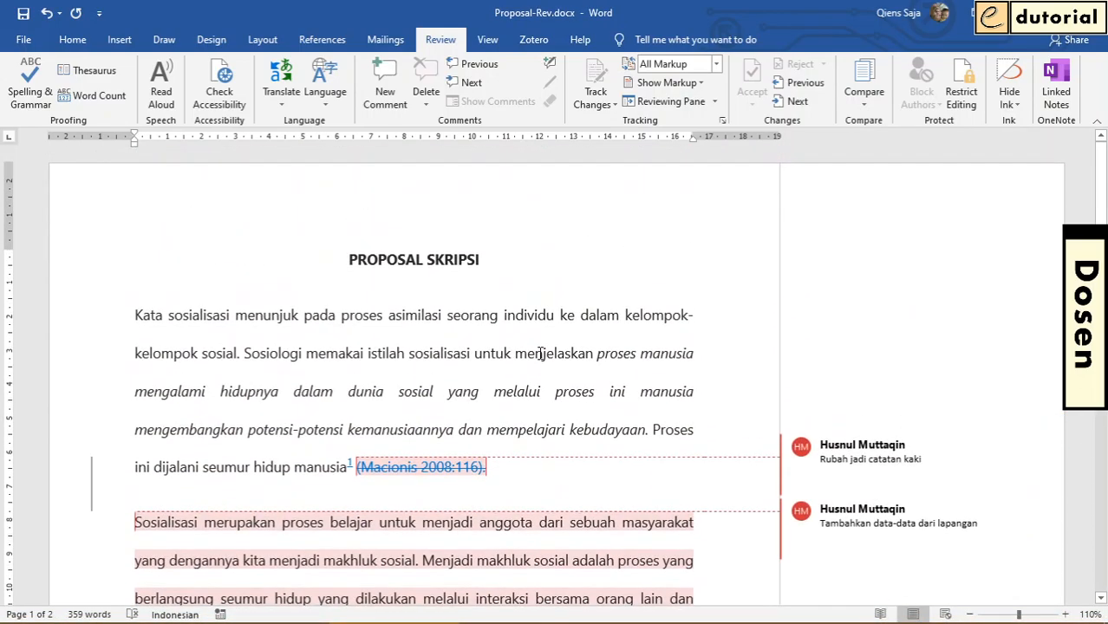
Change the Office user name in the general Word options to the supervisor's full name
{"action": "left_click", "coordinate": [19, 40]}
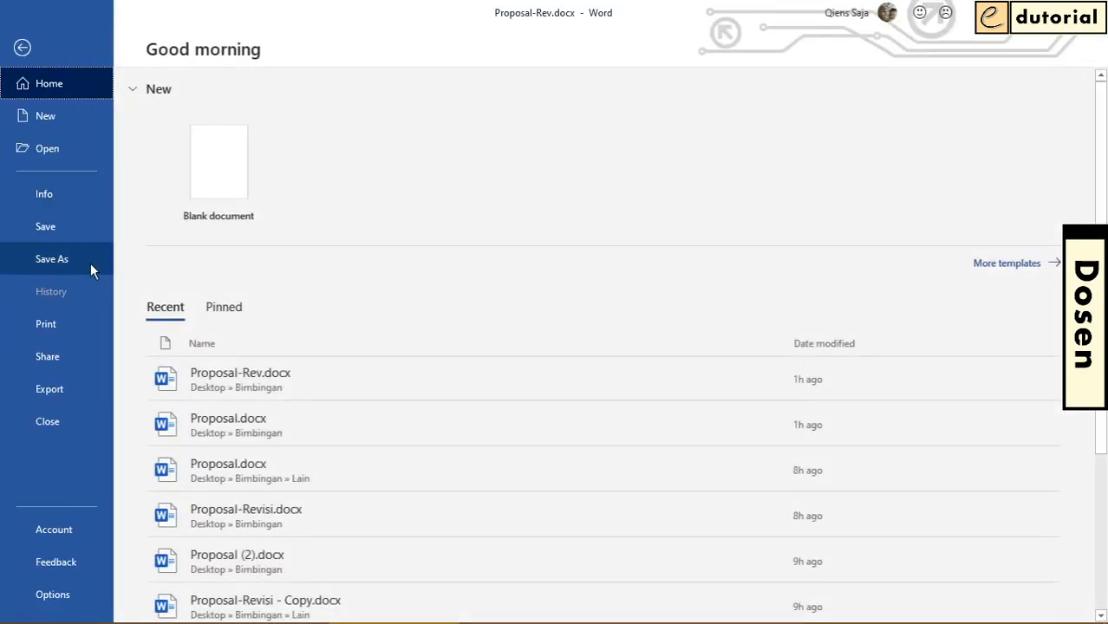
{"action": "left_click", "coordinate": [82, 592]}
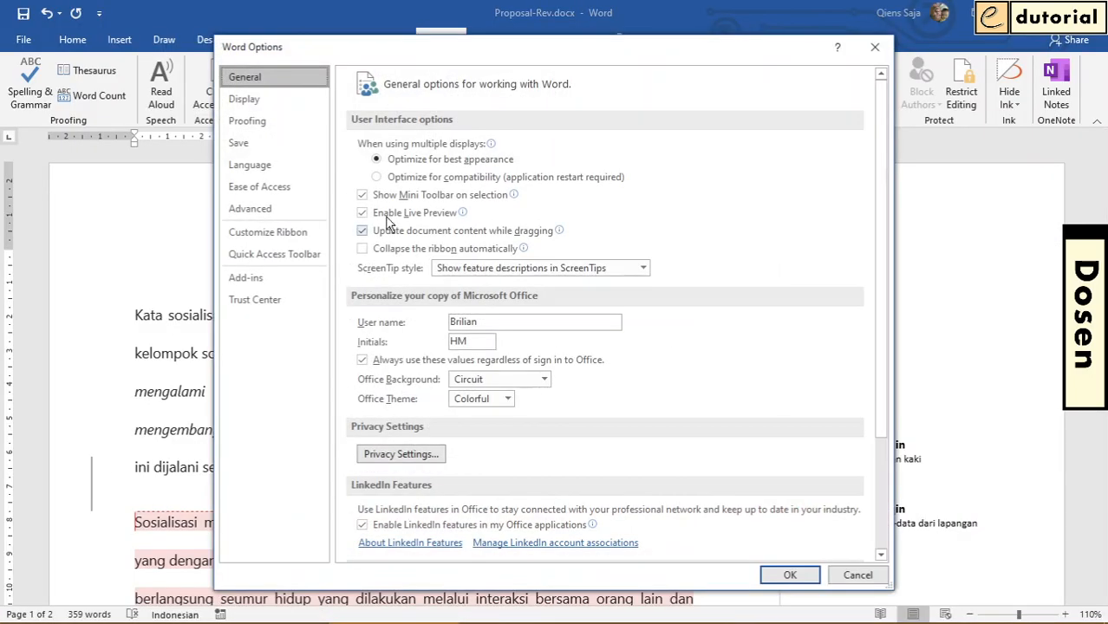
{"action": "double_click", "coordinate": [534, 323]}
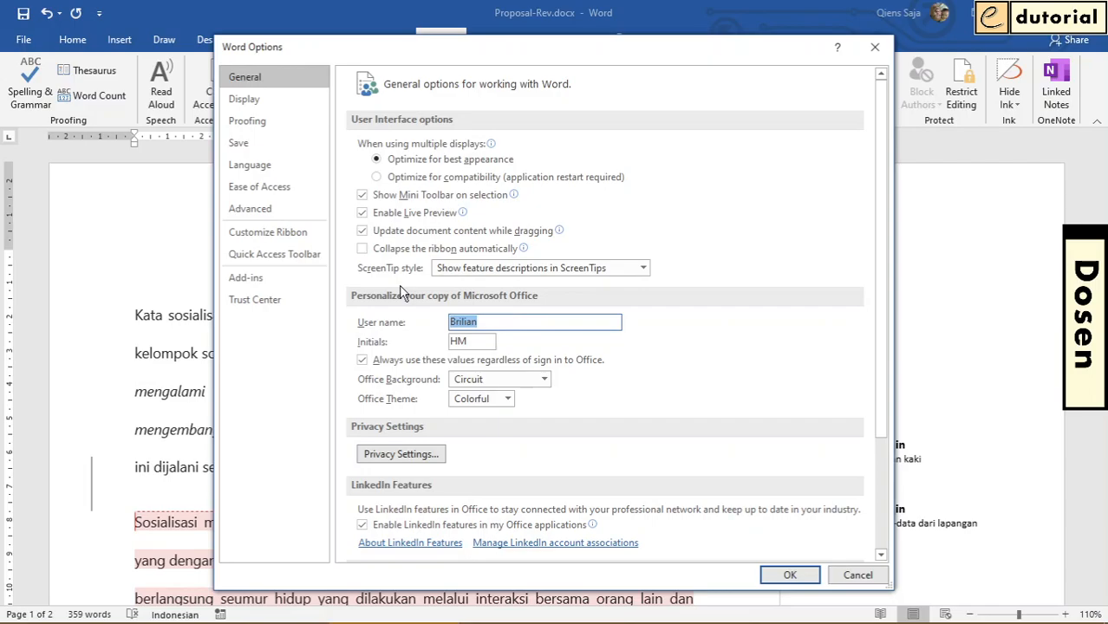
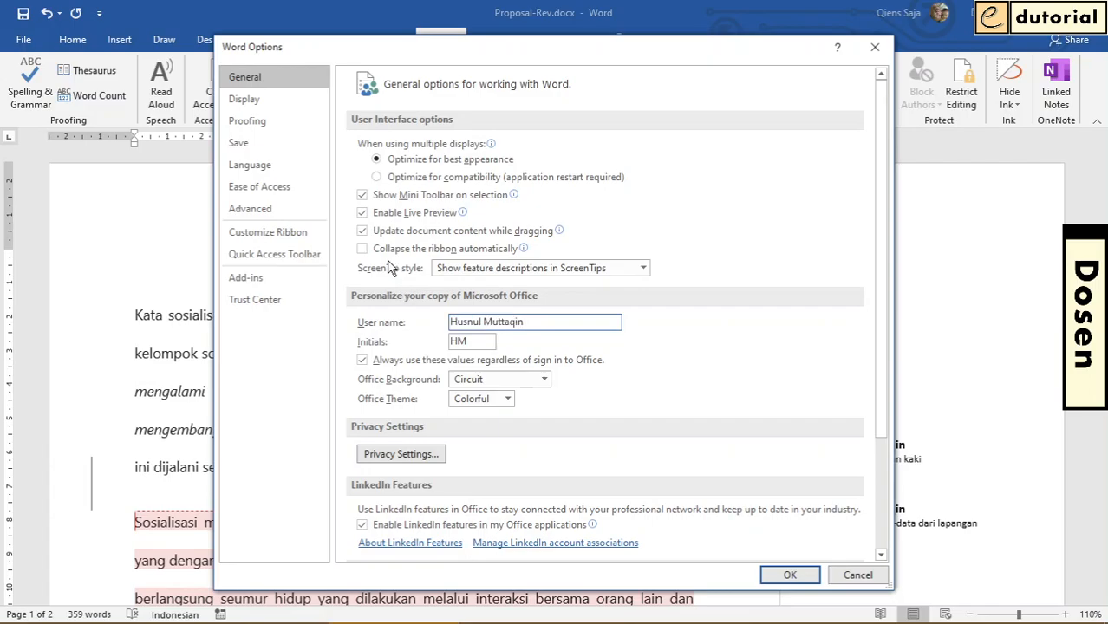
{"action": "left_click", "coordinate": [781, 577]}
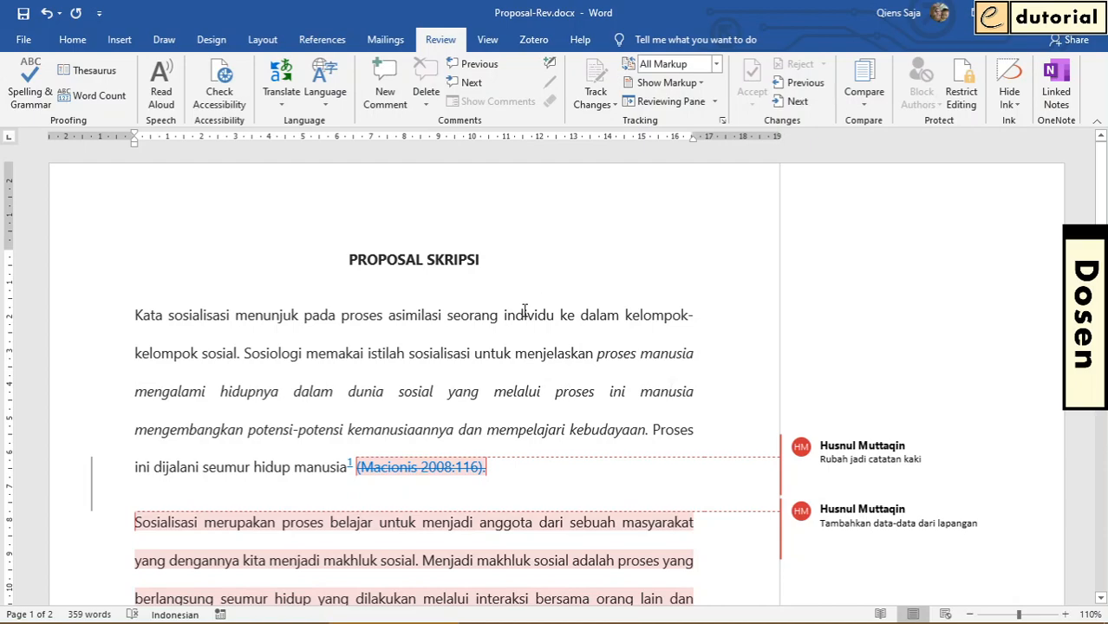
Unlock change tracking in Proposal-Rev.docx by entering the tracking password
{"action": "scroll", "coordinate": [525, 310], "scroll_direction": "down", "scroll_amount": 3}
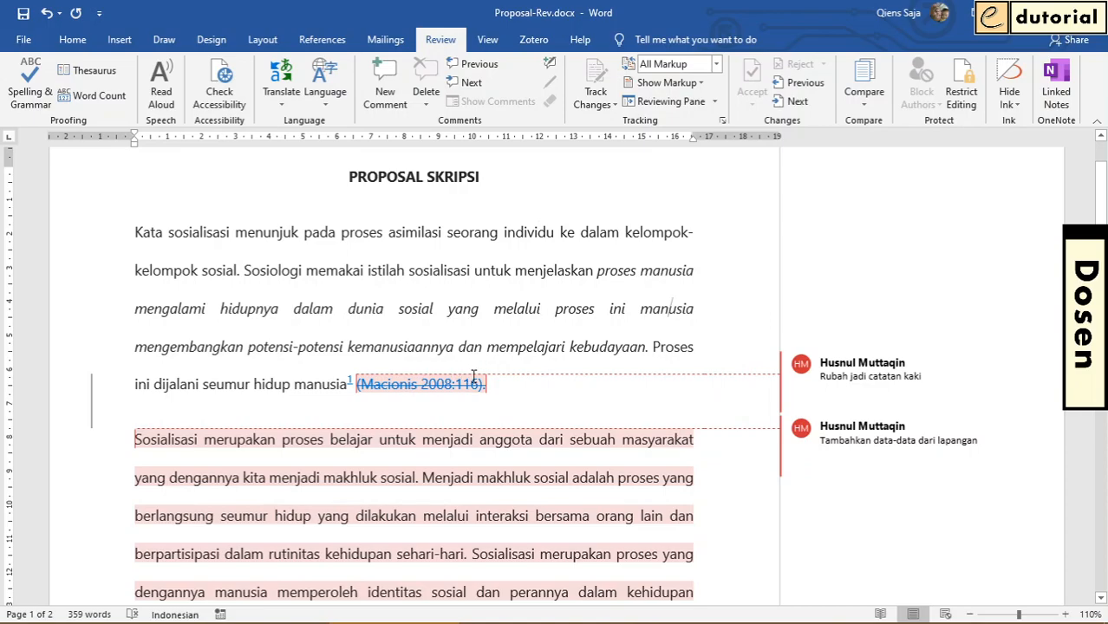
{"action": "mouse_move", "coordinate": [474, 374]}
{"action": "left_click", "coordinate": [467, 270]}
{"action": "scroll", "coordinate": [466, 257], "scroll_direction": "down", "scroll_amount": 1}
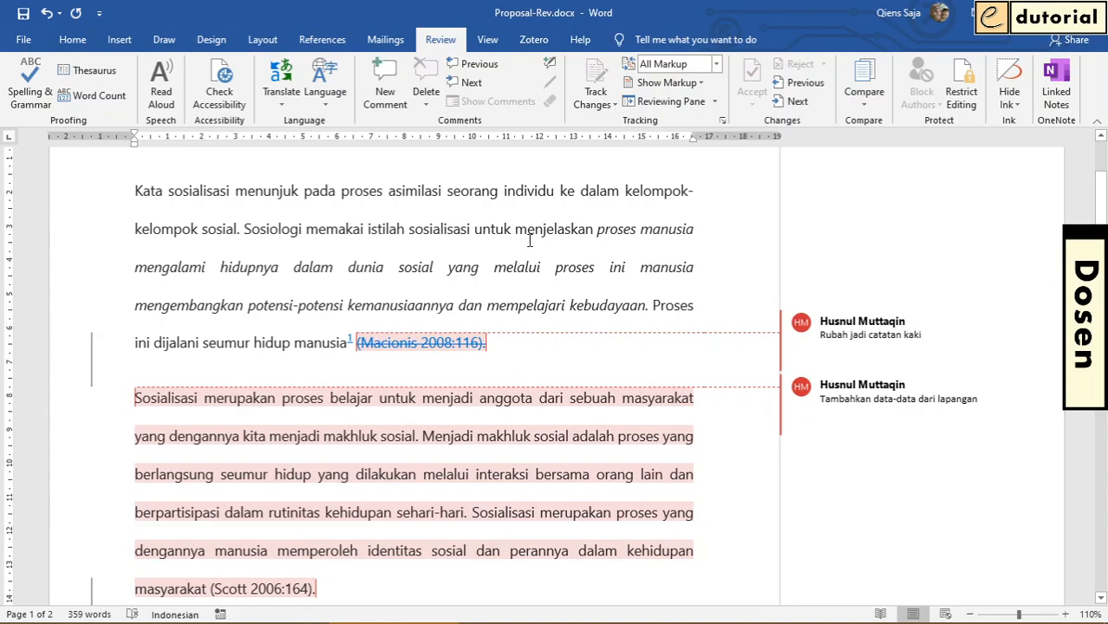
{"action": "left_click", "coordinate": [604, 105]}
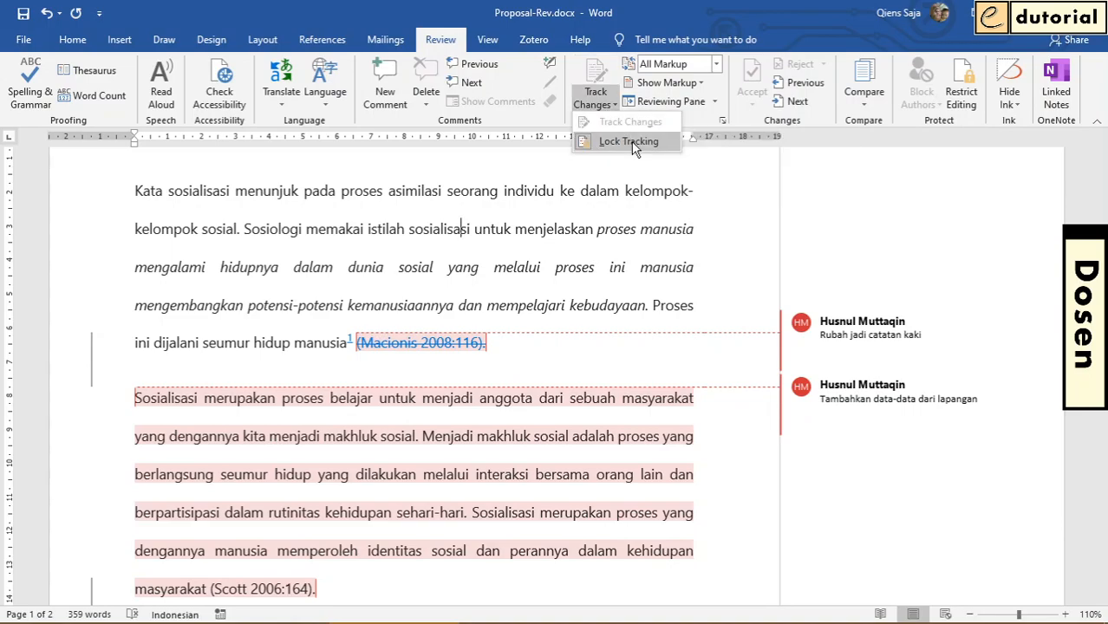
{"action": "left_click", "coordinate": [633, 143]}
{"action": "type", "text": "***"}
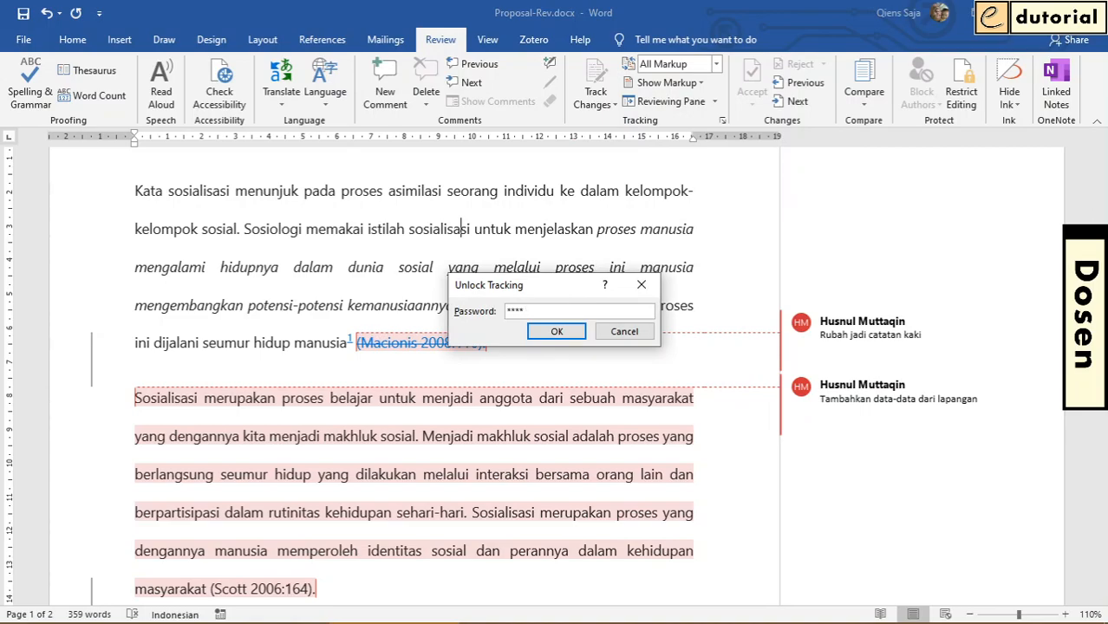
{"action": "left_click", "coordinate": [557, 332]}
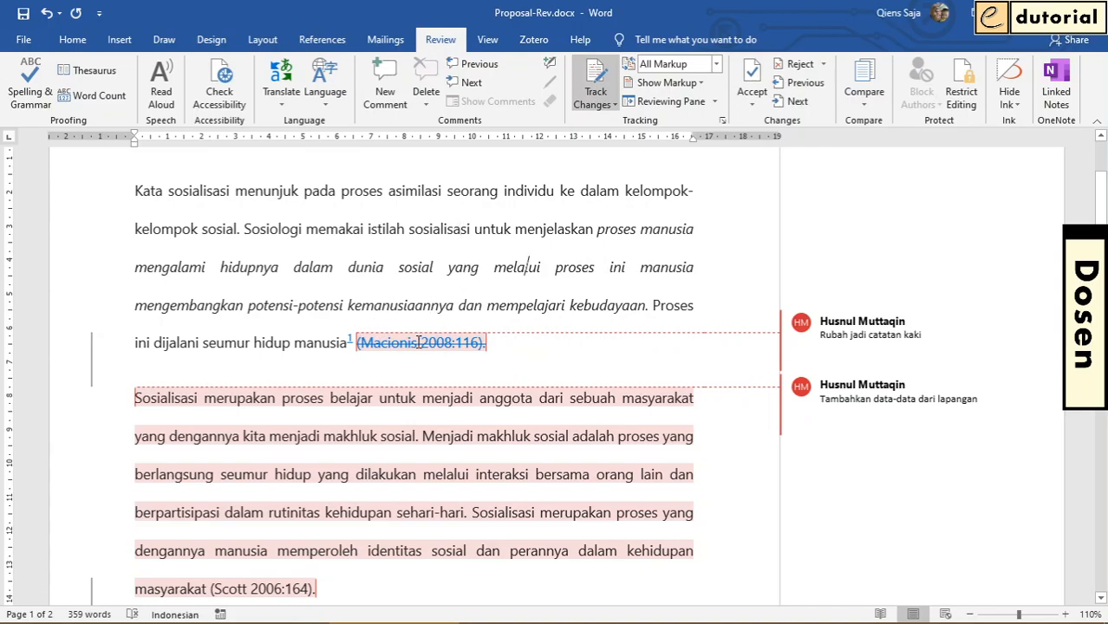
Accept the tracked deletion of the citation "(Macionis 2008:116)." in the first paragraph
{"action": "mouse_move", "coordinate": [428, 344]}
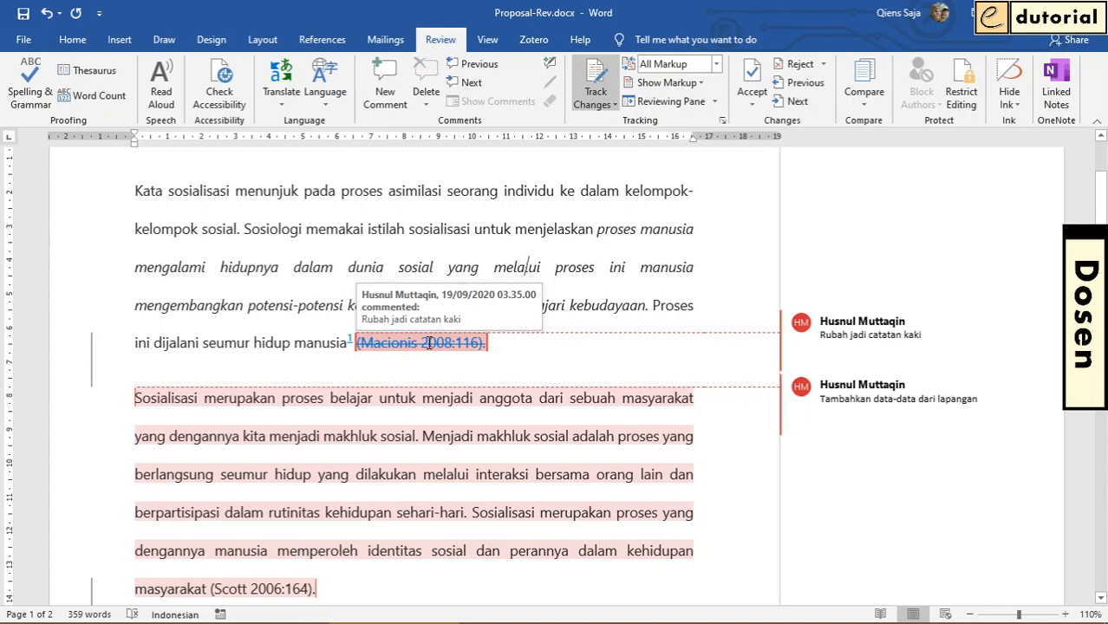
{"action": "left_click", "coordinate": [429, 344]}
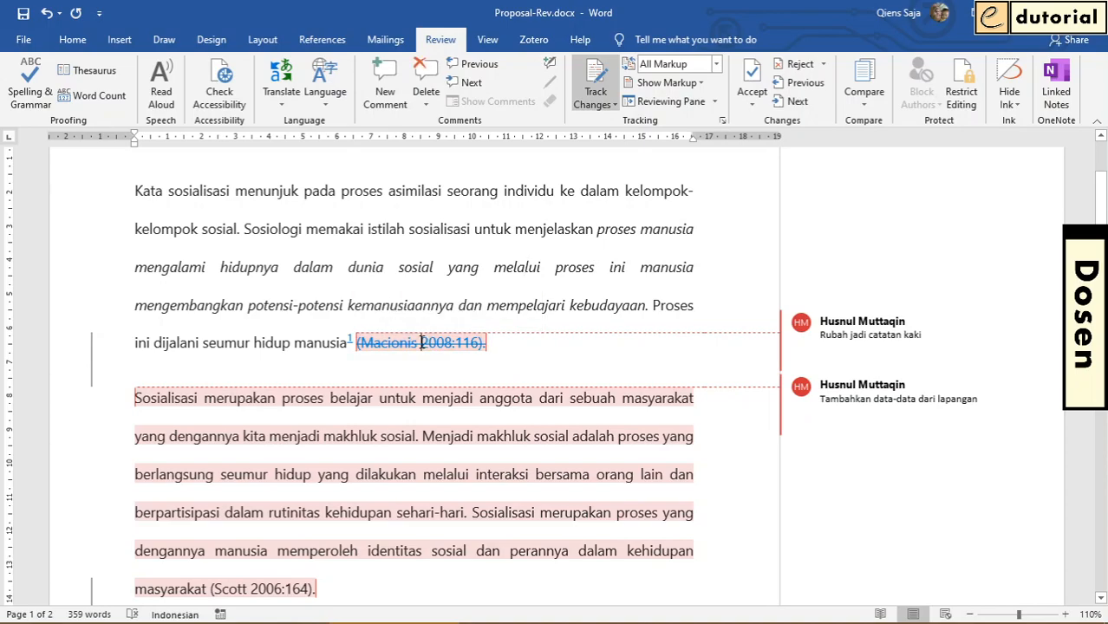
{"action": "left_click", "coordinate": [753, 75]}
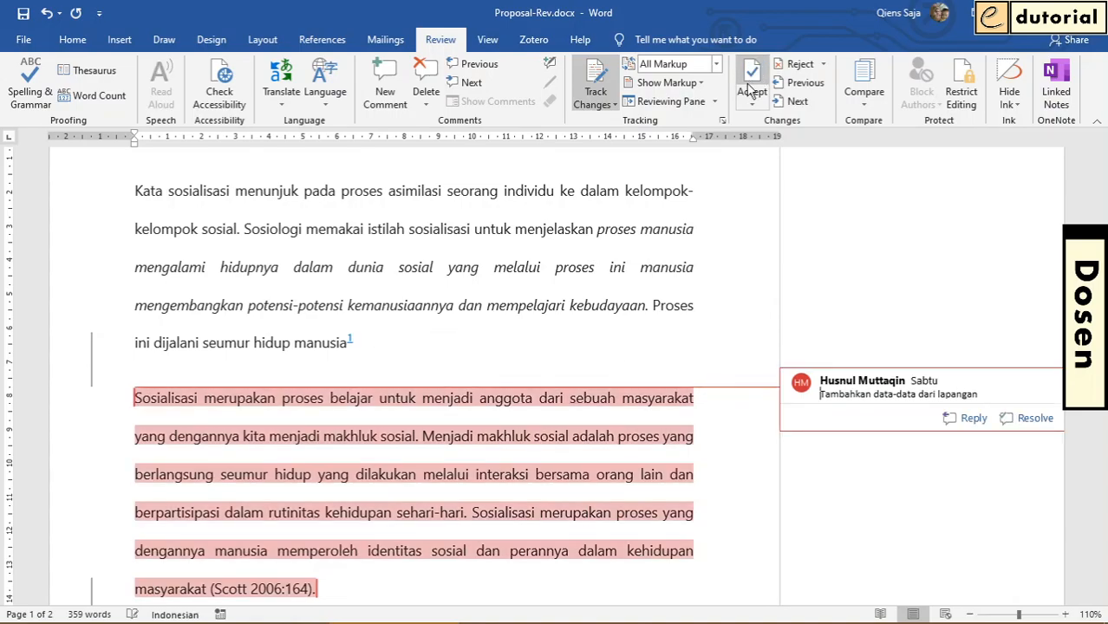
{"action": "left_click", "coordinate": [410, 345]}
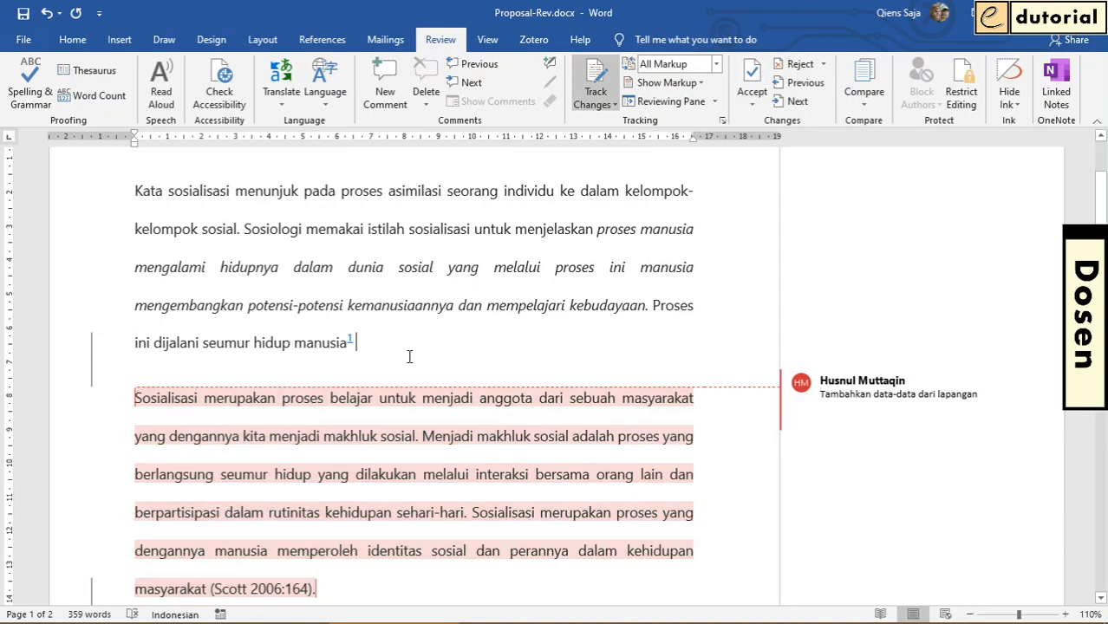
Accept the tracked insertion of the footnote reference after "ini dijalani seumur hidup manusia"
{"action": "scroll", "coordinate": [385, 364], "scroll_direction": "down", "scroll_amount": 2}
{"action": "left_click_drag", "start_coordinate": [358, 252], "coordinate": [349, 251]}
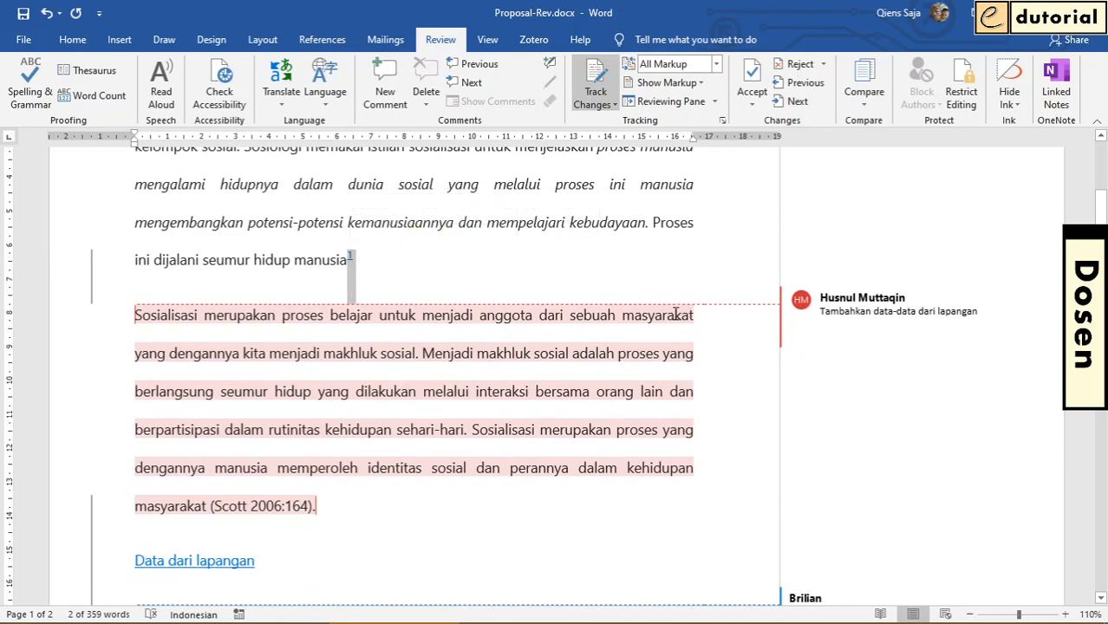
{"action": "left_click", "coordinate": [751, 82]}
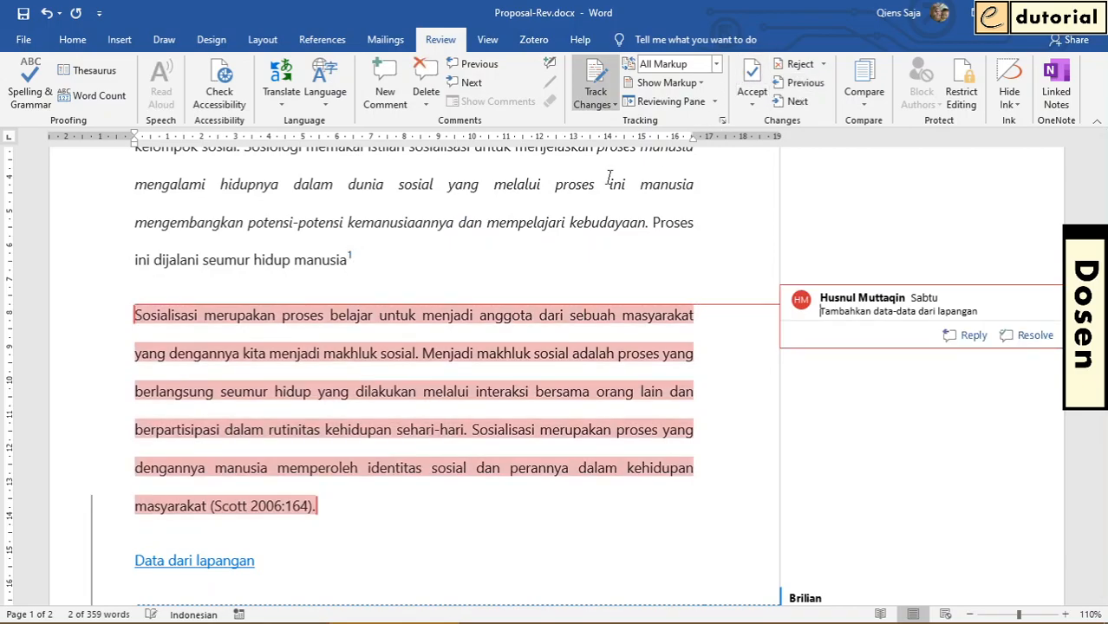
{"action": "left_click", "coordinate": [379, 253]}
{"action": "scroll", "coordinate": [380, 252], "scroll_direction": "down", "scroll_amount": 2}
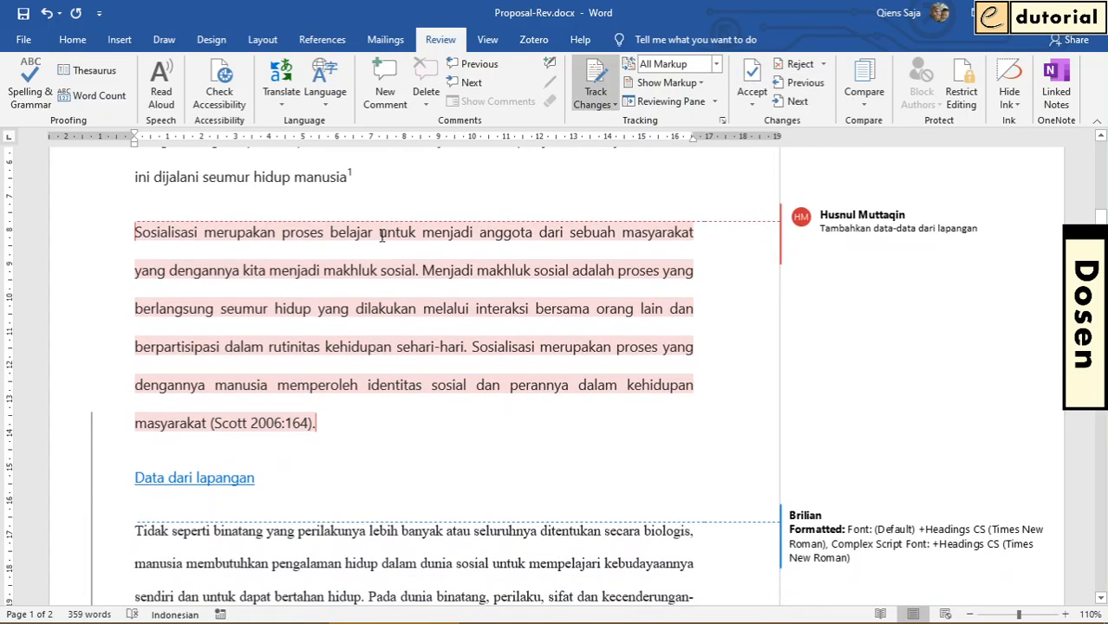
{"action": "scroll", "coordinate": [381, 236], "scroll_direction": "up", "scroll_amount": 1}
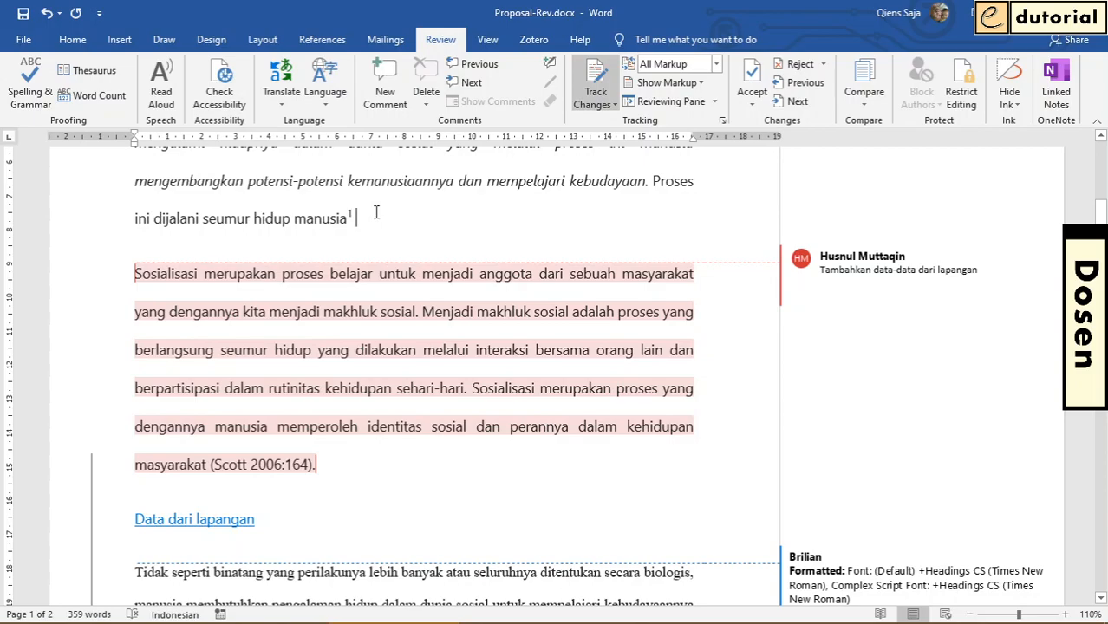
Accept the tracked insertion of the footnote text "Catatan kaki" at the foot of the first page
{"action": "scroll", "coordinate": [377, 213], "scroll_direction": "down", "scroll_amount": 8}
{"action": "left_click_drag", "start_coordinate": [208, 445], "coordinate": [124, 443]}
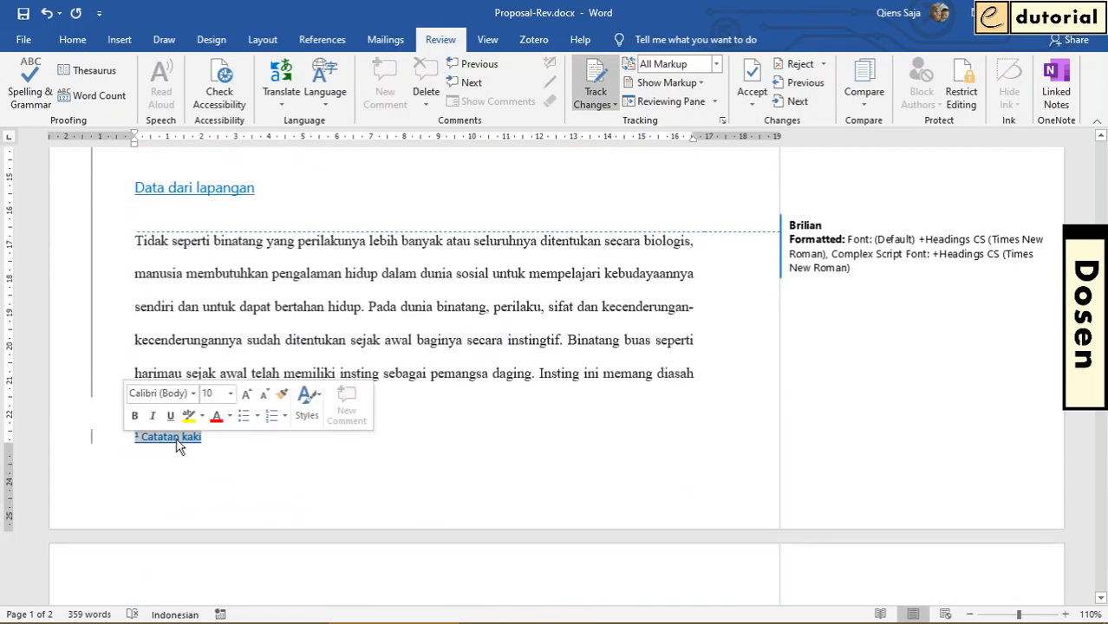
{"action": "left_click", "coordinate": [752, 73]}
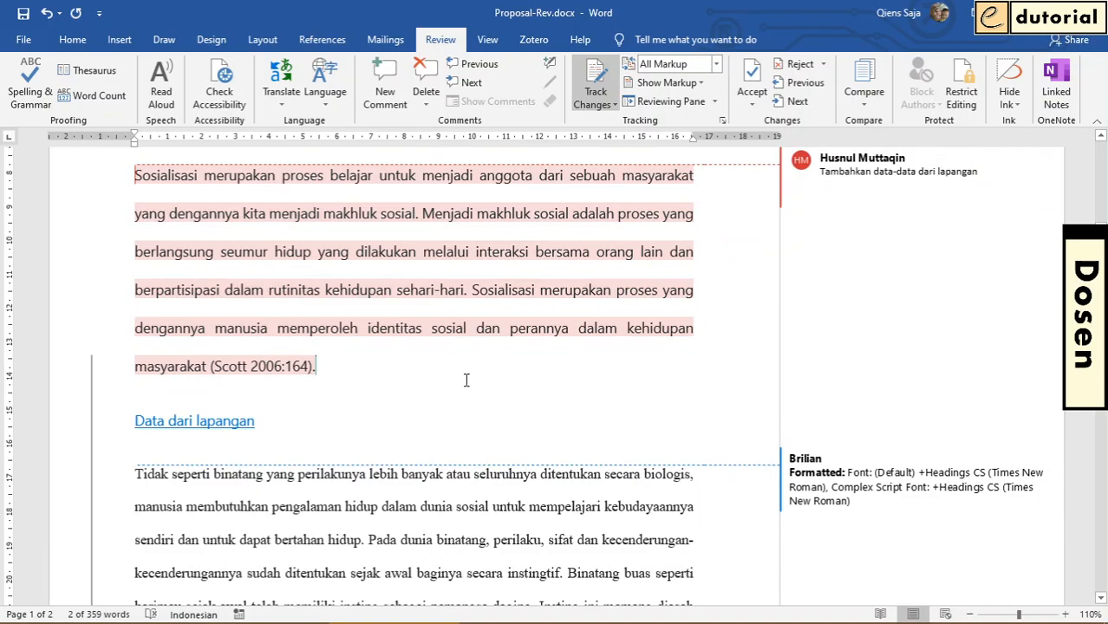
Accept all remaining tracked changes in the document and stop tracking
{"action": "scroll", "coordinate": [465, 379], "scroll_direction": "up", "scroll_amount": 5}
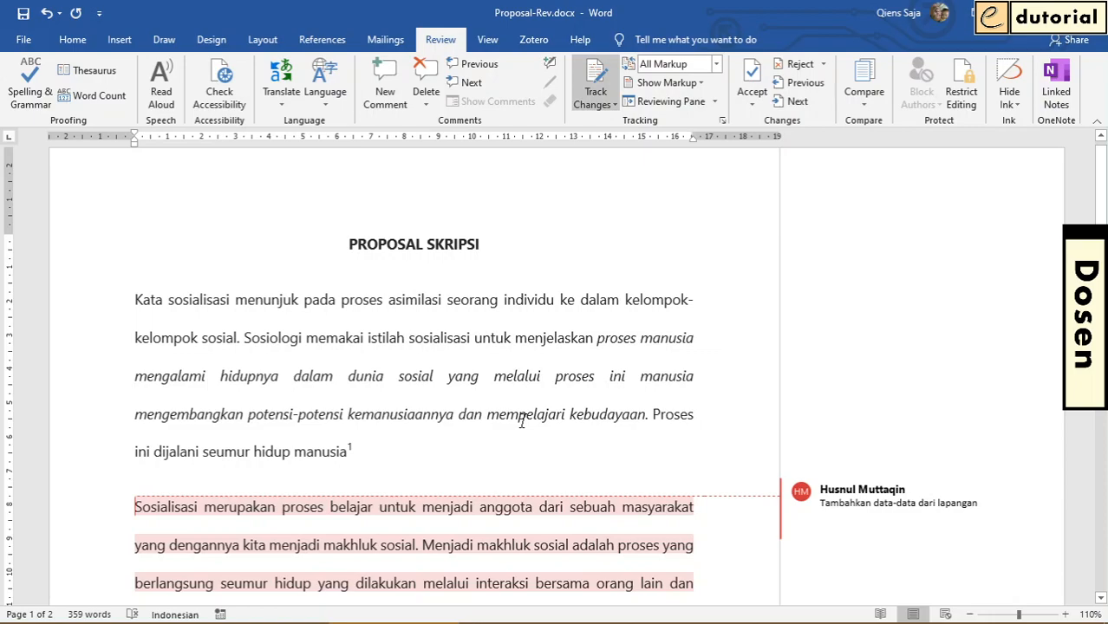
{"action": "left_click", "coordinate": [475, 371]}
{"action": "left_click", "coordinate": [753, 105]}
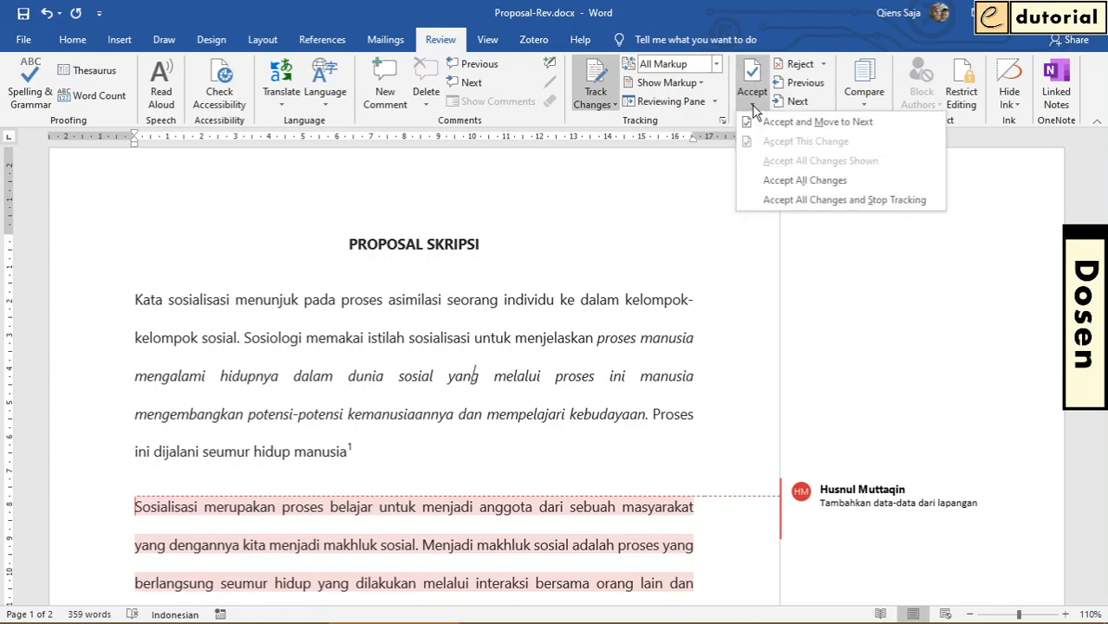
{"action": "left_click", "coordinate": [800, 201]}
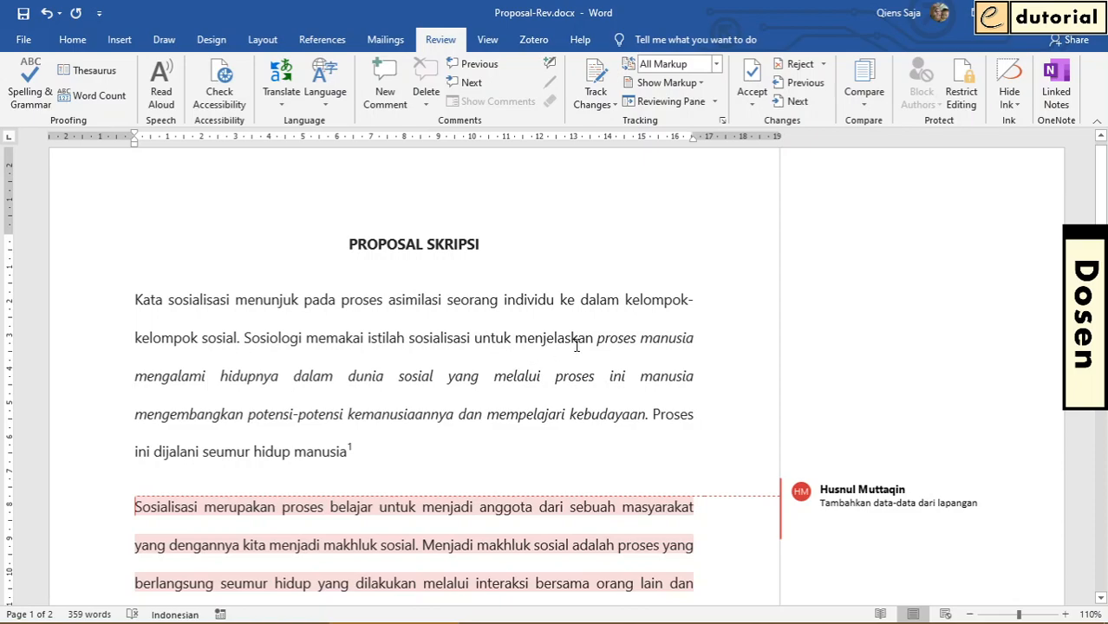
Delete the comment "Tambahkan data-data dari lapangan" attached to the second paragraph
{"action": "scroll", "coordinate": [576, 345], "scroll_direction": "down", "scroll_amount": 3}
{"action": "mouse_move", "coordinate": [960, 375]}
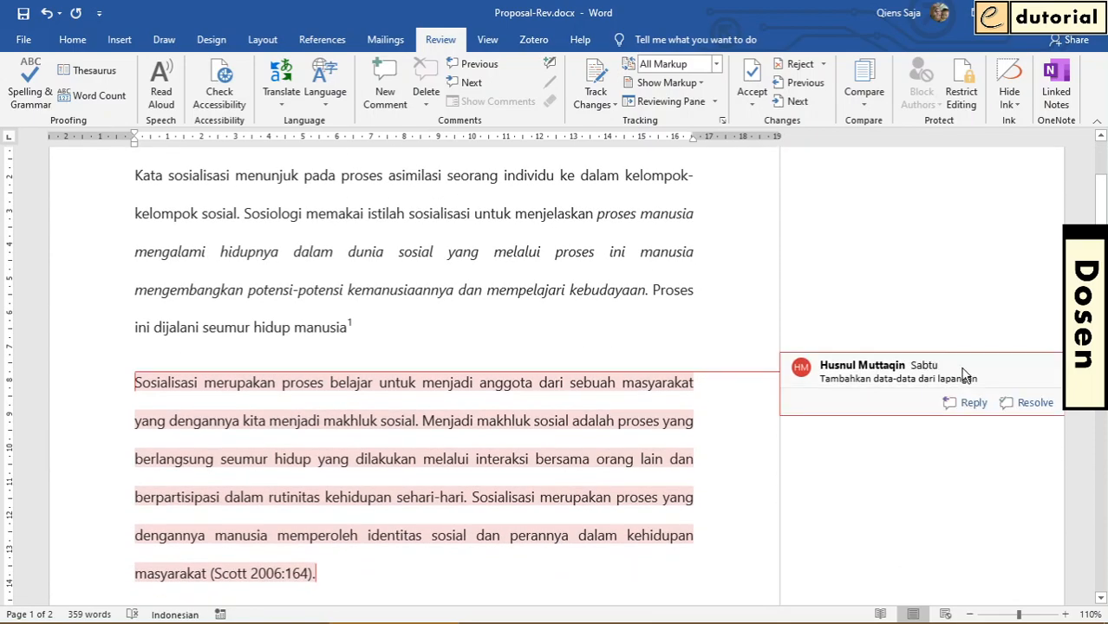
{"action": "left_click", "coordinate": [888, 379]}
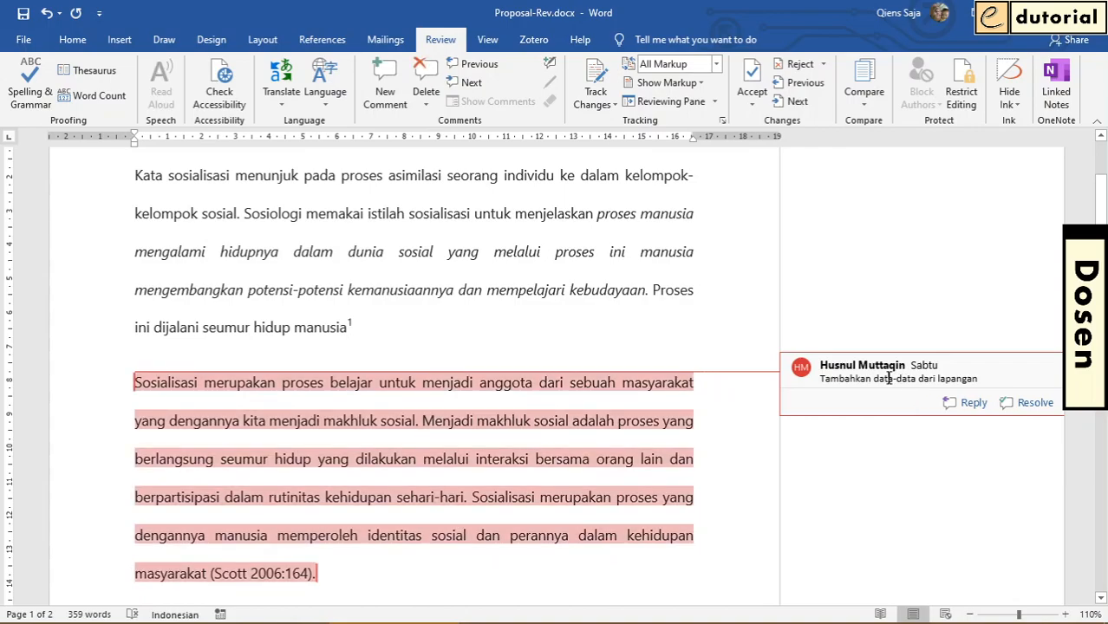
{"action": "left_click", "coordinate": [425, 76]}
{"action": "left_click", "coordinate": [483, 291]}
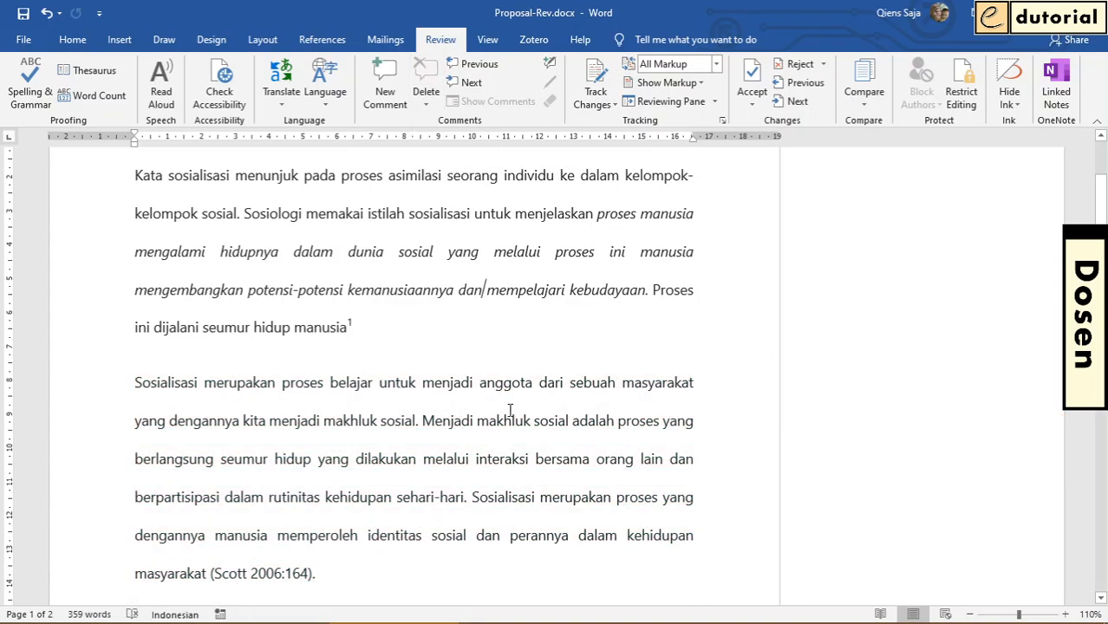
Delete all remaining comments in the document at once and return to the document's beginning
{"action": "scroll", "coordinate": [510, 410], "scroll_direction": "down", "scroll_amount": 10}
{"action": "scroll", "coordinate": [523, 396], "scroll_direction": "down", "scroll_amount": 10}
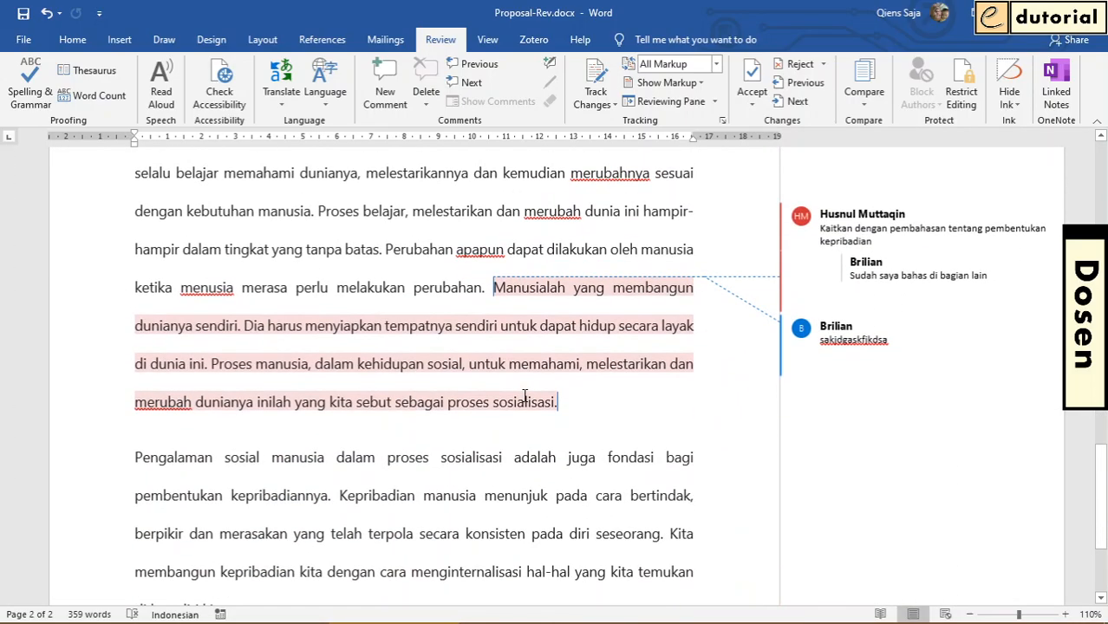
{"action": "scroll", "coordinate": [524, 397], "scroll_direction": "up", "scroll_amount": 2}
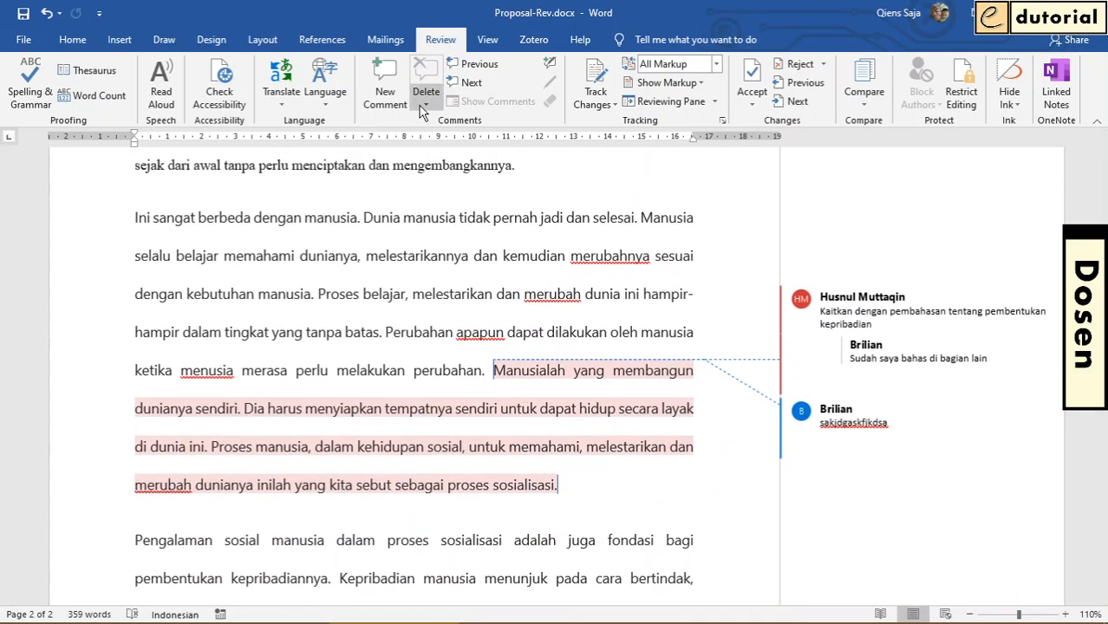
{"action": "left_click", "coordinate": [425, 109]}
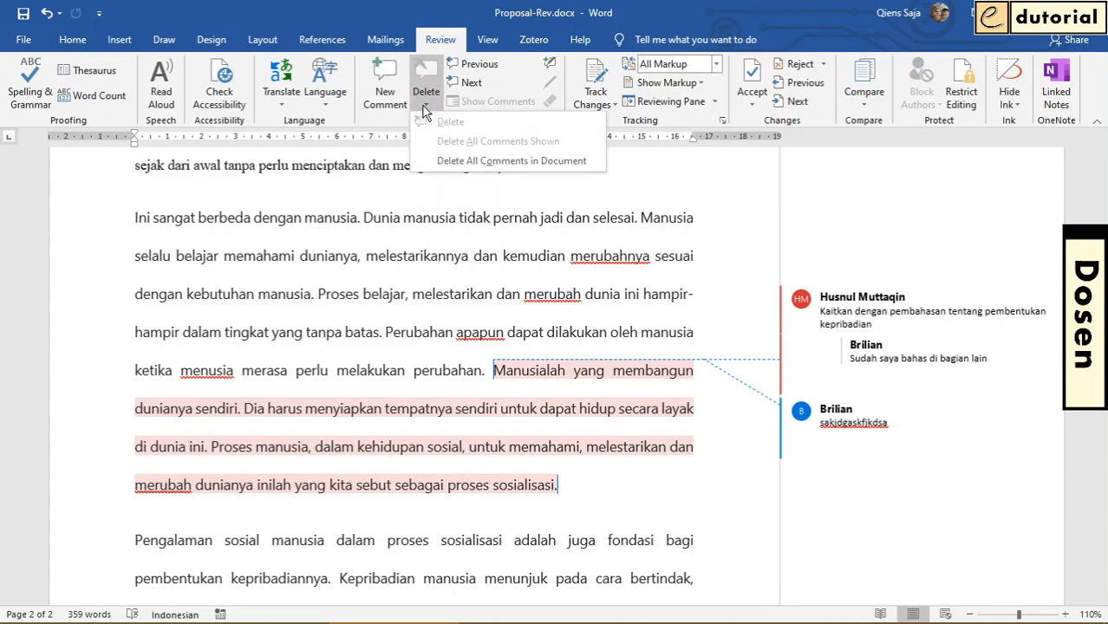
{"action": "left_click", "coordinate": [460, 165]}
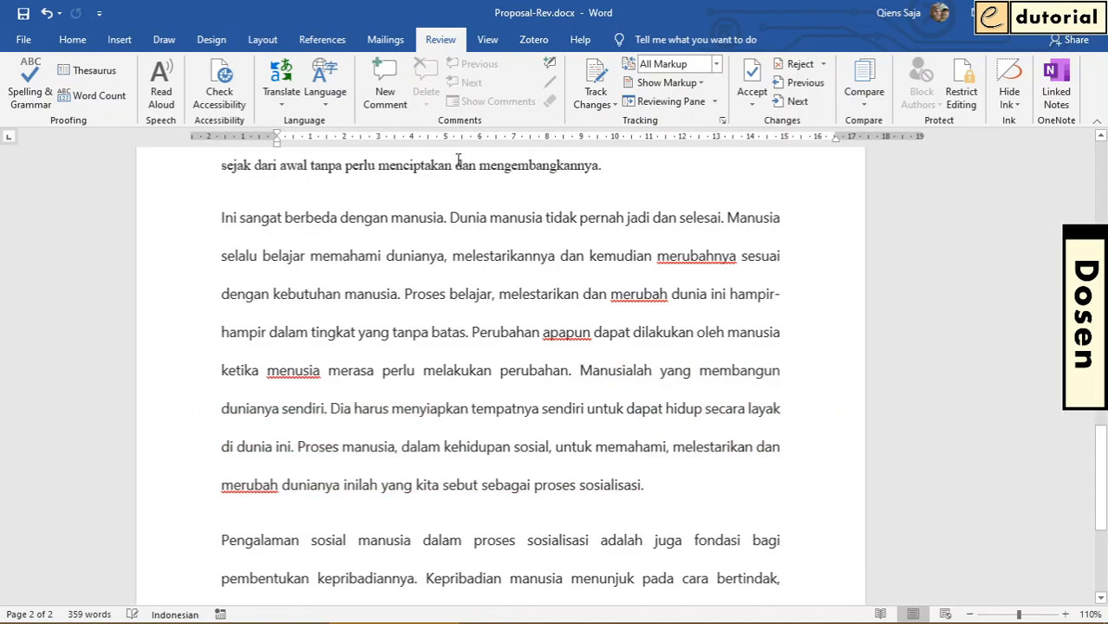
{"action": "left_click", "coordinate": [597, 334]}
{"action": "scroll", "coordinate": [616, 354], "scroll_direction": "up", "scroll_amount": 5}
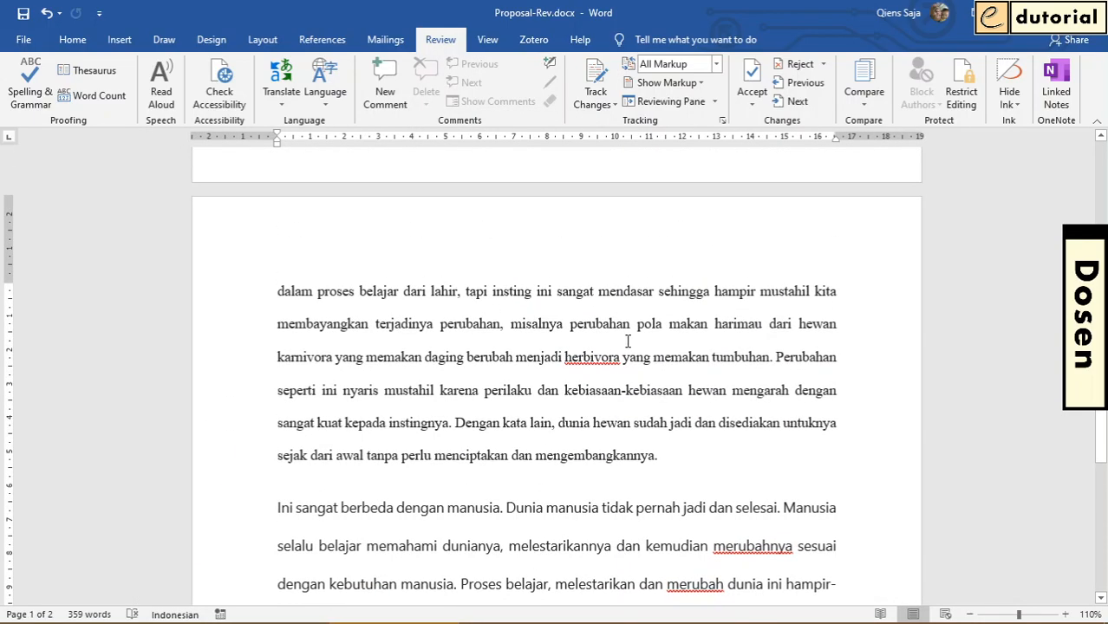
{"action": "left_click", "coordinate": [633, 336]}
{"action": "scroll", "coordinate": [695, 370], "scroll_direction": "up", "scroll_amount": 5}
{"action": "scroll", "coordinate": [695, 370], "scroll_direction": "up", "scroll_amount": 6}
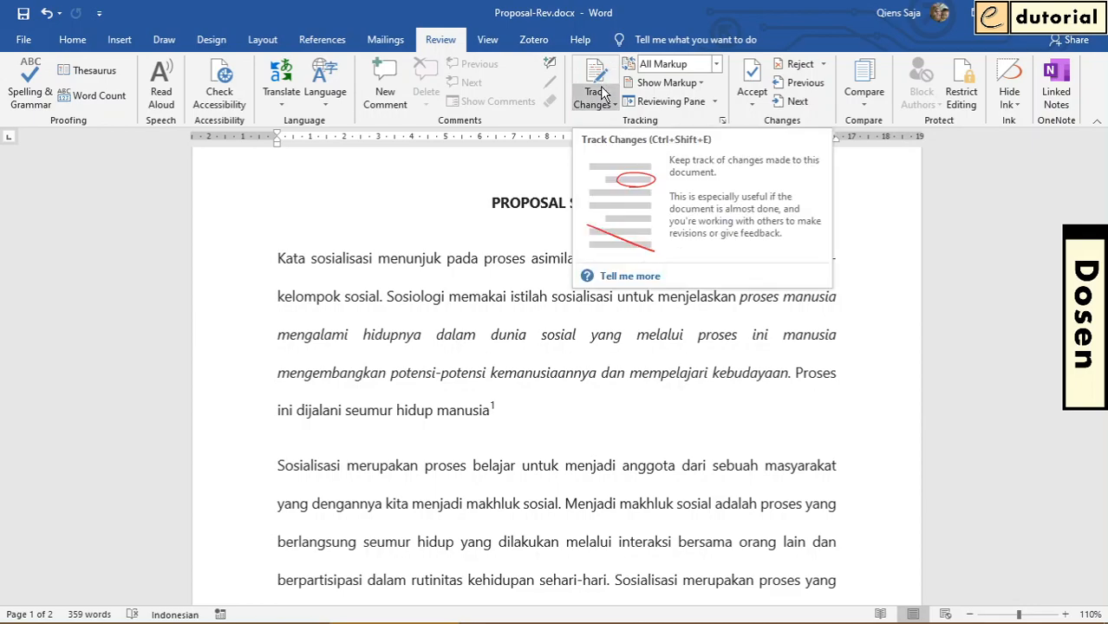
{"action": "left_click", "coordinate": [691, 370]}
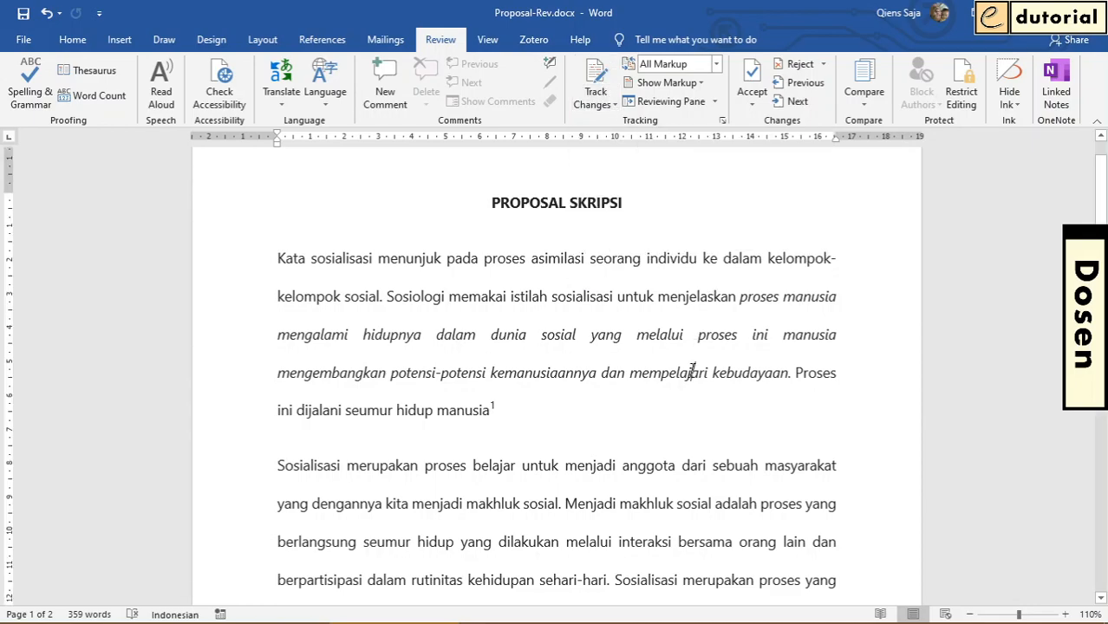